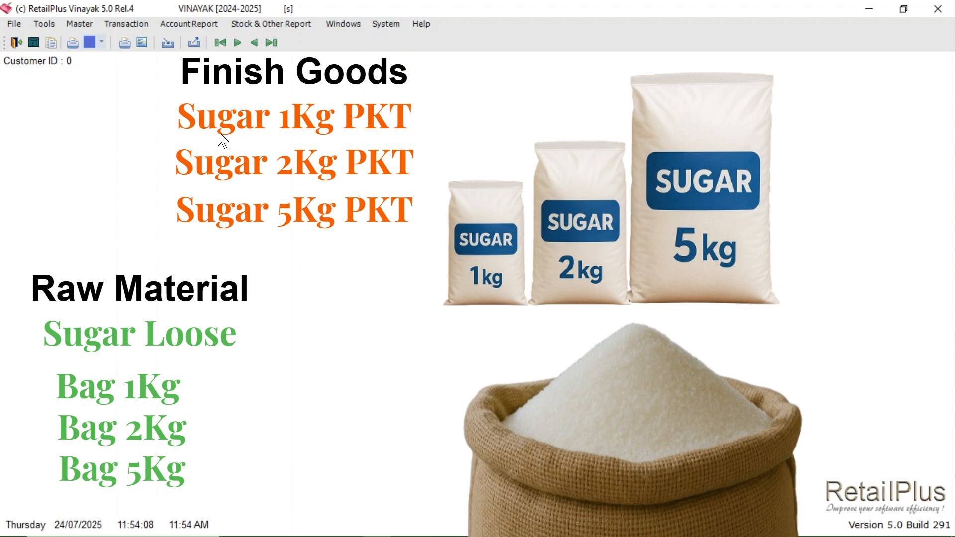
Step: Open the Item Master and enter SUGER LOOSE as the new item's name
click(79, 24)
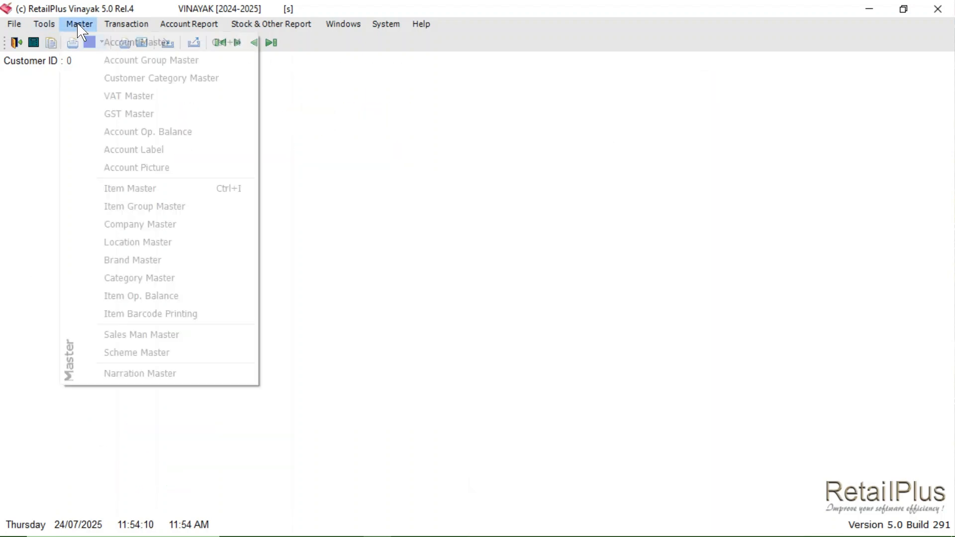
click(147, 189)
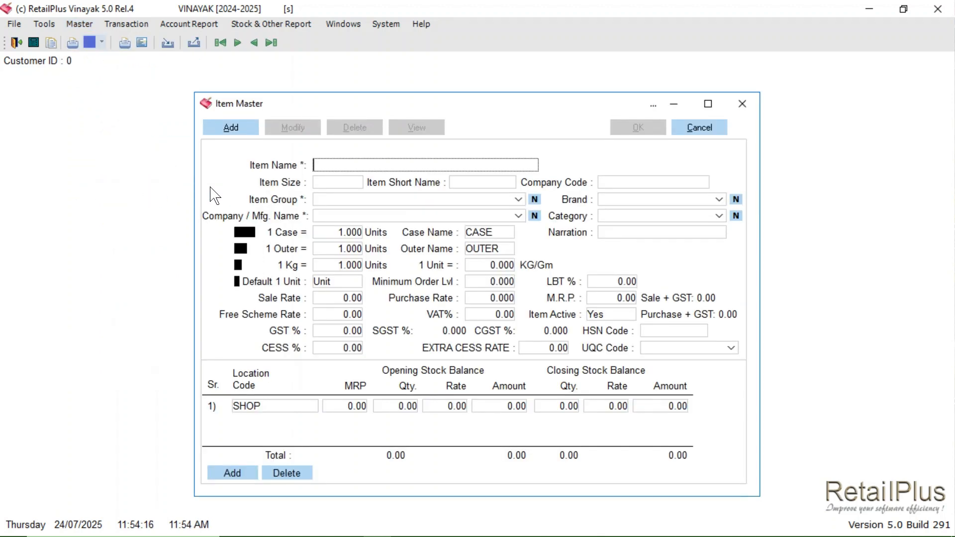
text(SUGER LOOSE)
key(Return)
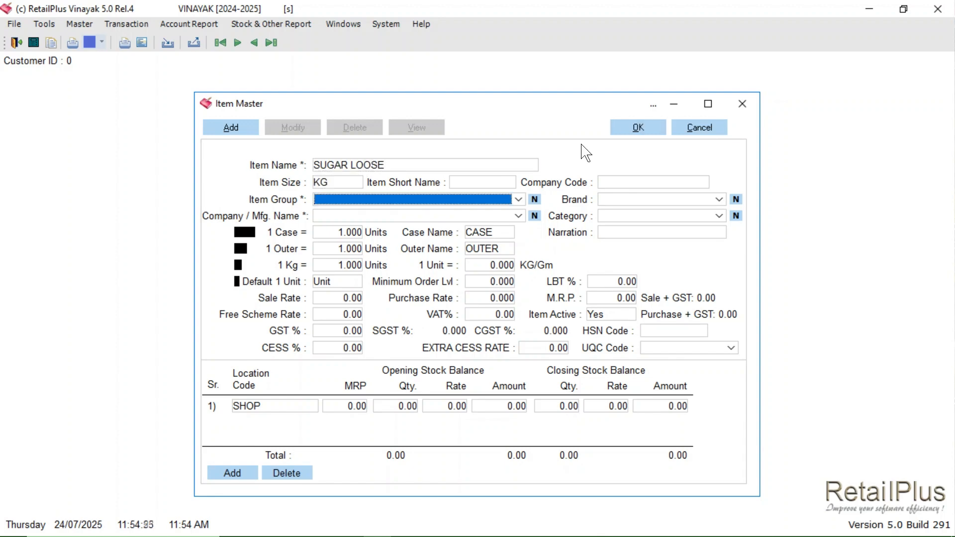
Step: Give the loose sugar item size KG, item group RAW MATERIAL and company GENERAL, and save it
key(Down)
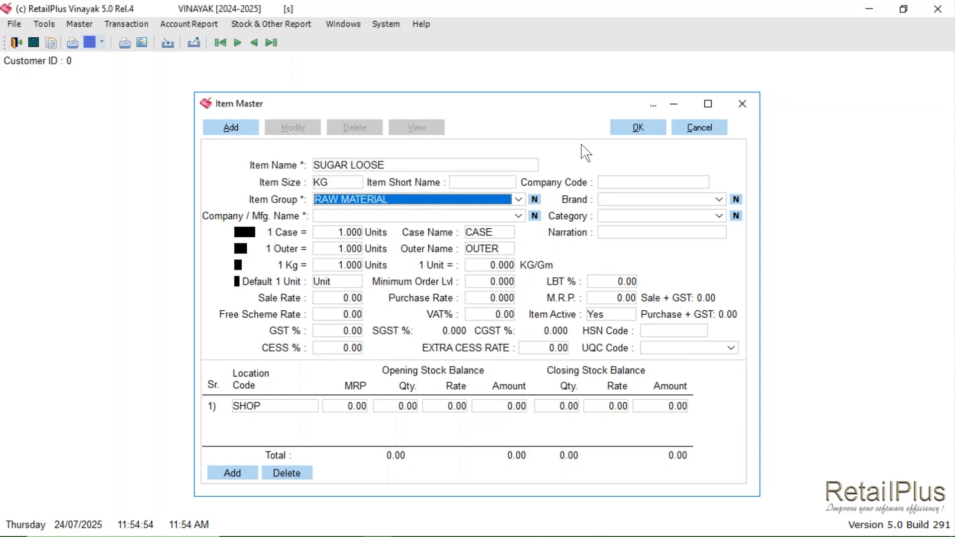
key(Return)
key(Down)
key(Return)
key(Return)
key(Return)
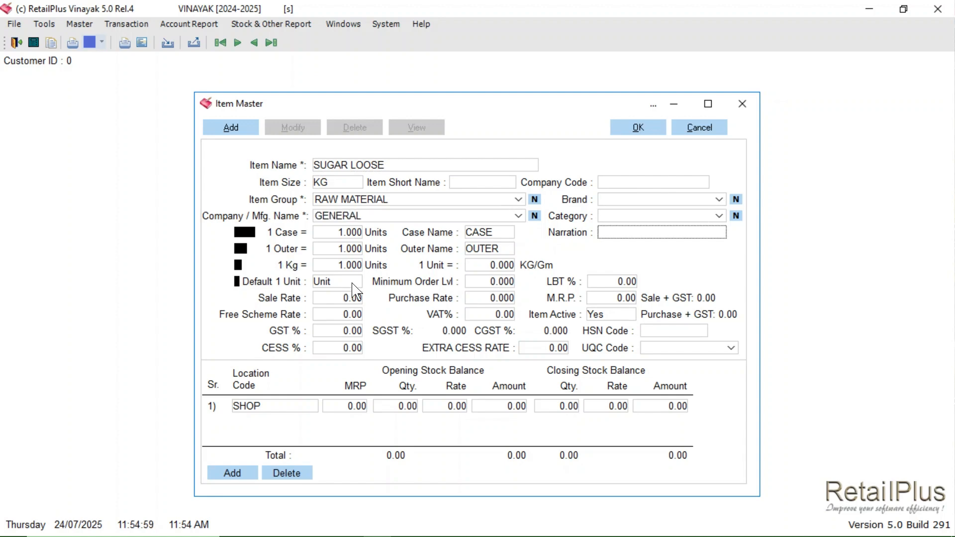
click(338, 282)
click(326, 332)
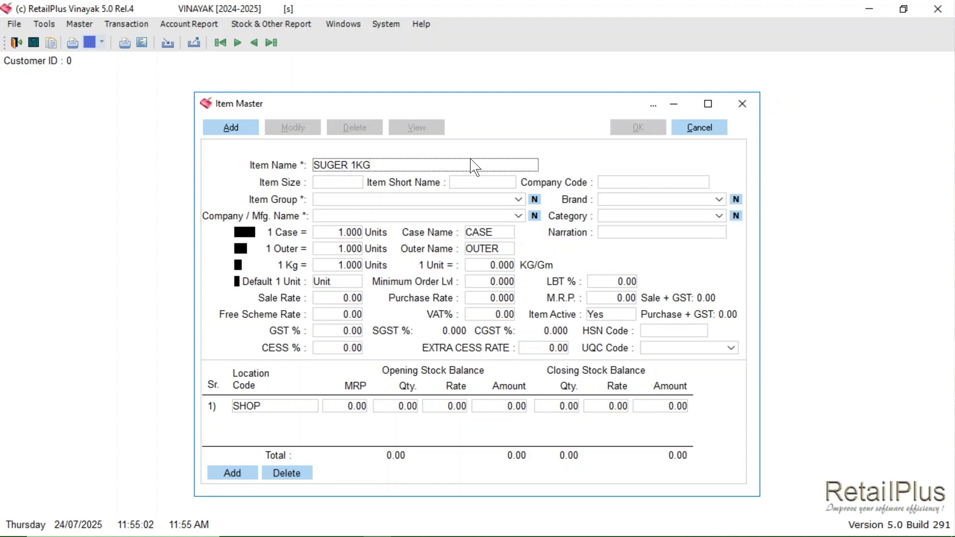
Step: Create the item SUGER 1KG with size PKT and item group GENERAL, and save it
key(Return)
text(PKT)
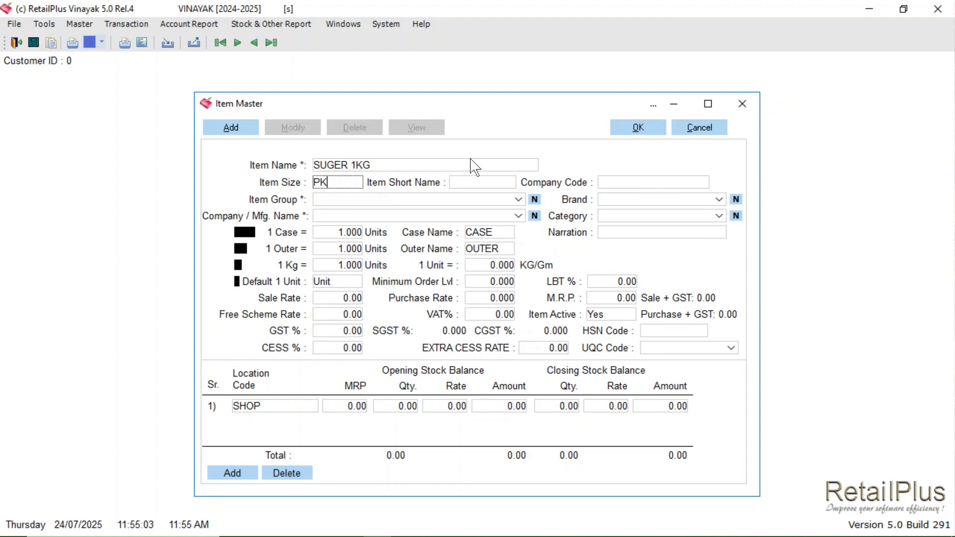
key(Return)
key(Return)
key(Down)
key(Return)
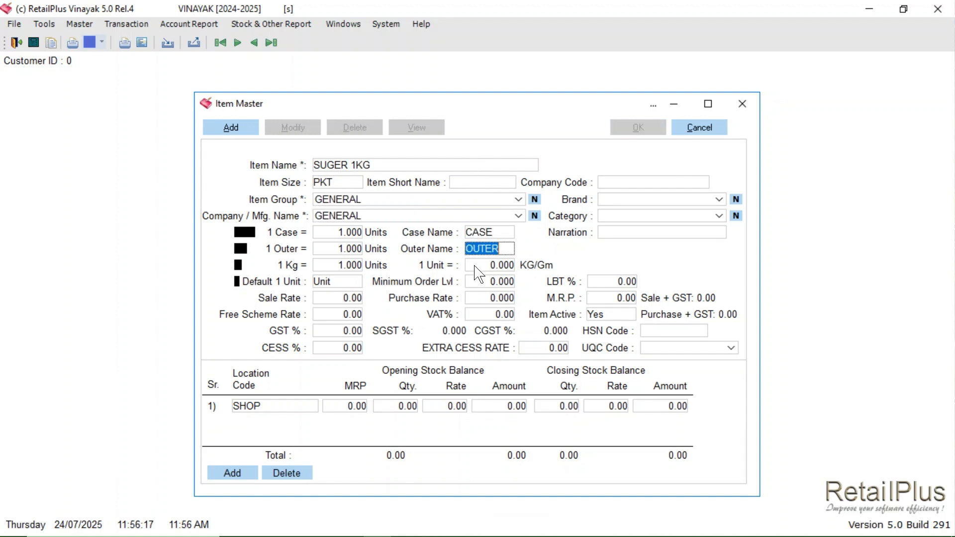
Step: Name the next new item SUGER 2KG and set its size to PKT
key(Return)
key(Return)
key(Return)
key(Return)
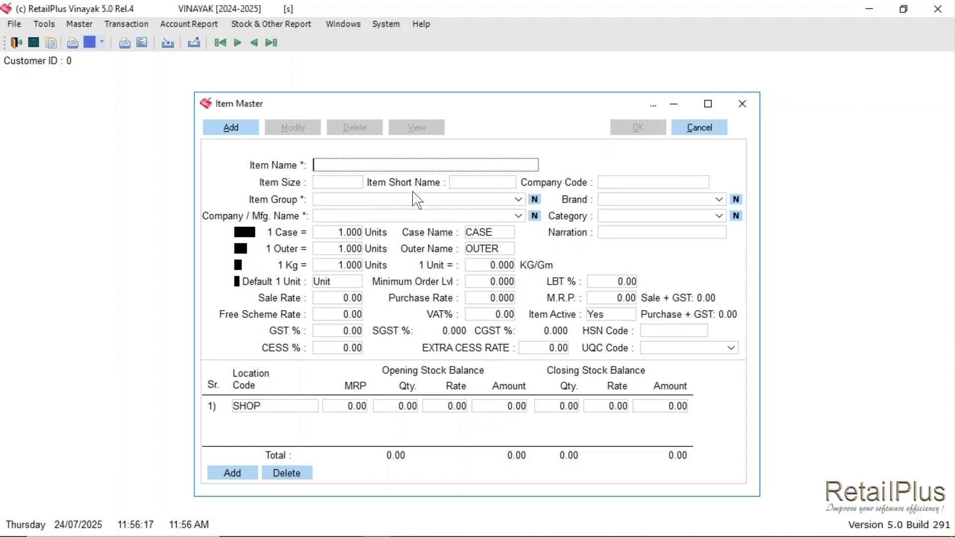
text(SUGER )
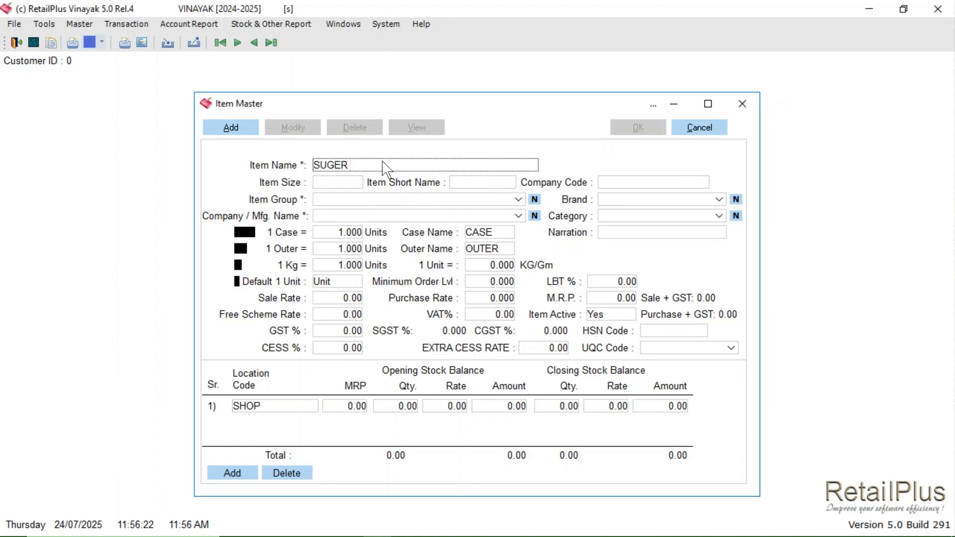
text(2KG)
key(Return)
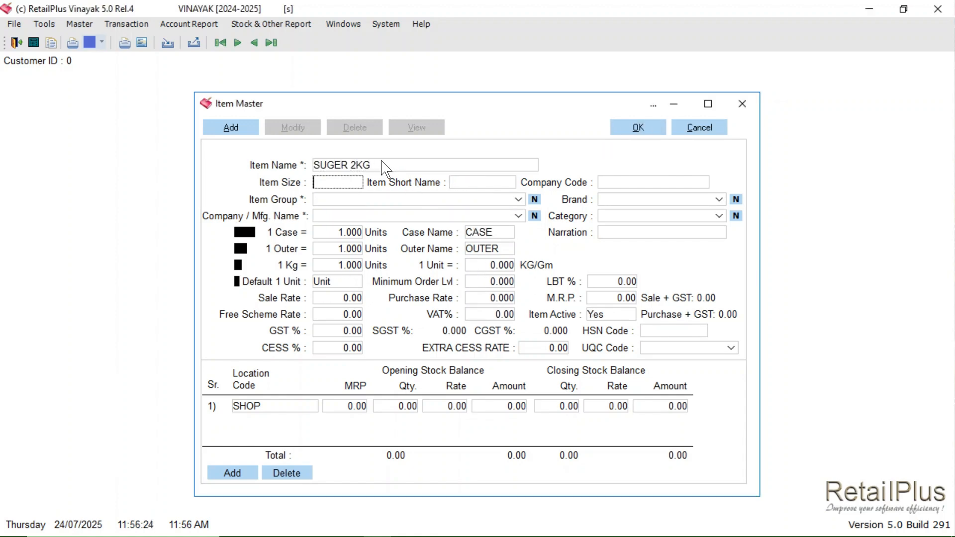
text(PKT)
key(BackSpace)
text(T)
Step: Assign item group GENERAL and company GENERAL to the 2KG sugar item and save it
key(Return)
key(Return)
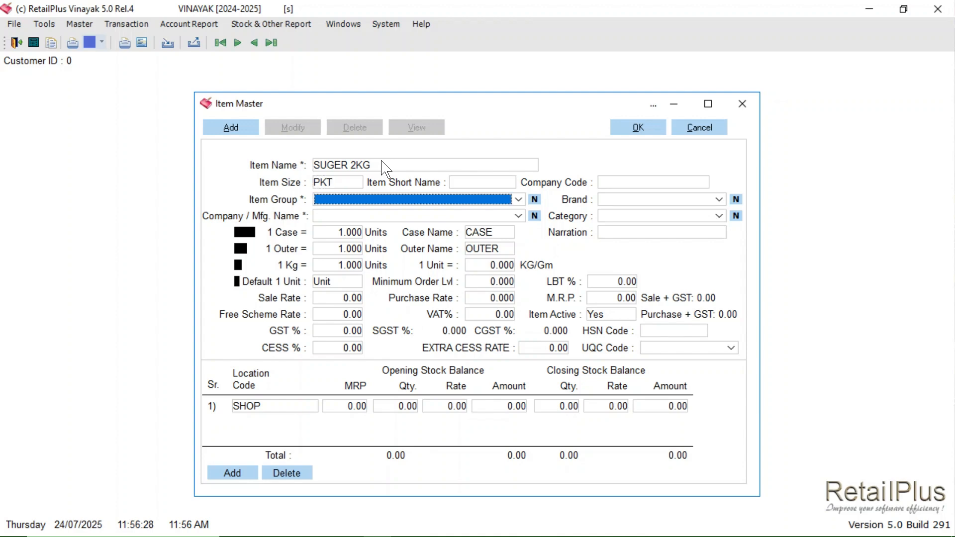
key(Down)
key(Return)
key(Down)
key(Return)
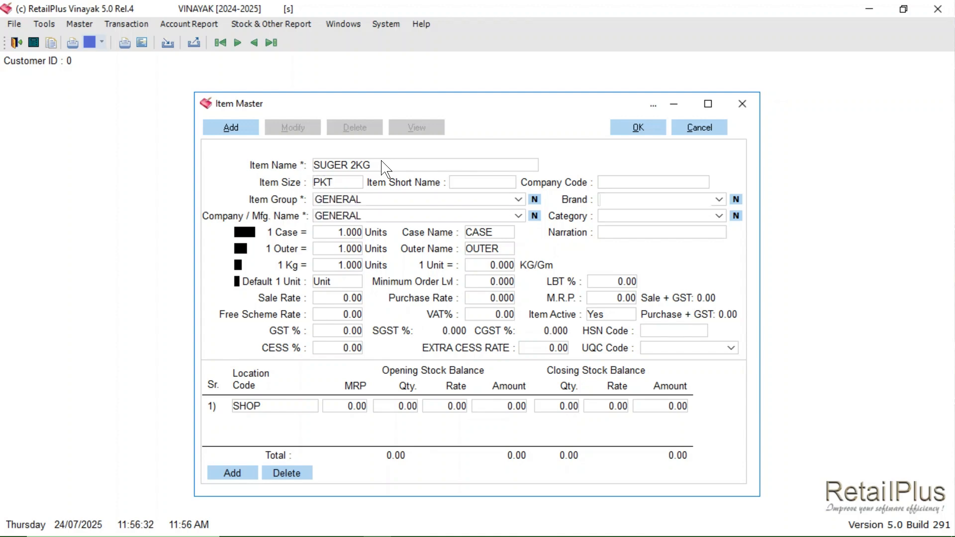
key(alt+o)
Step: Create and save the item SUGER 5KG with size PKT, item group GENERAL and company GENERAL
text(SUGER 5KG)
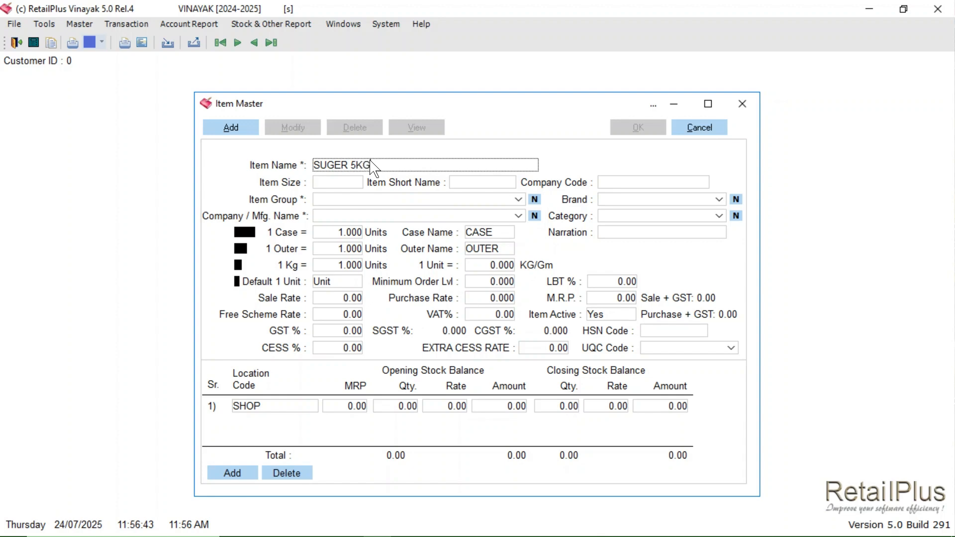
key(Return)
text(PKT)
key(Return)
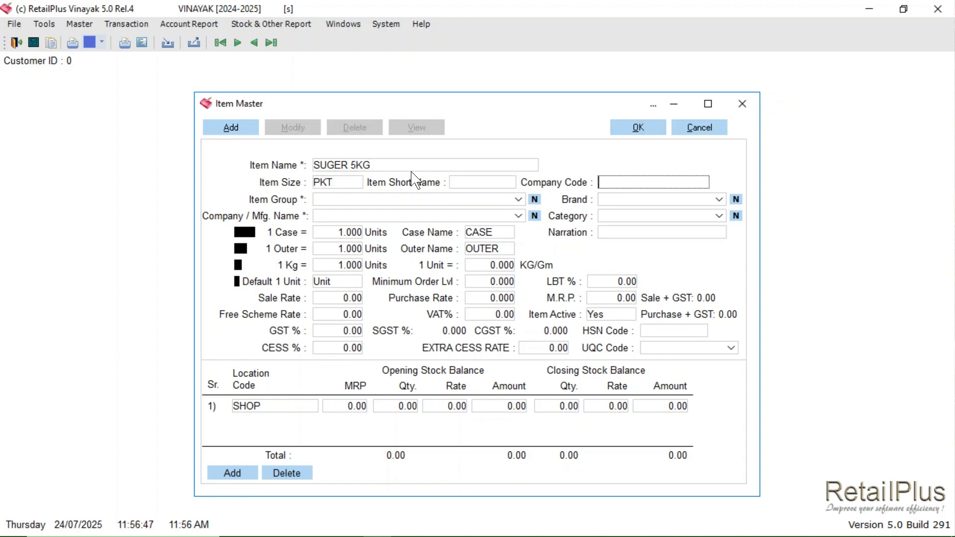
key(Return)
key(Return)
key(Return)
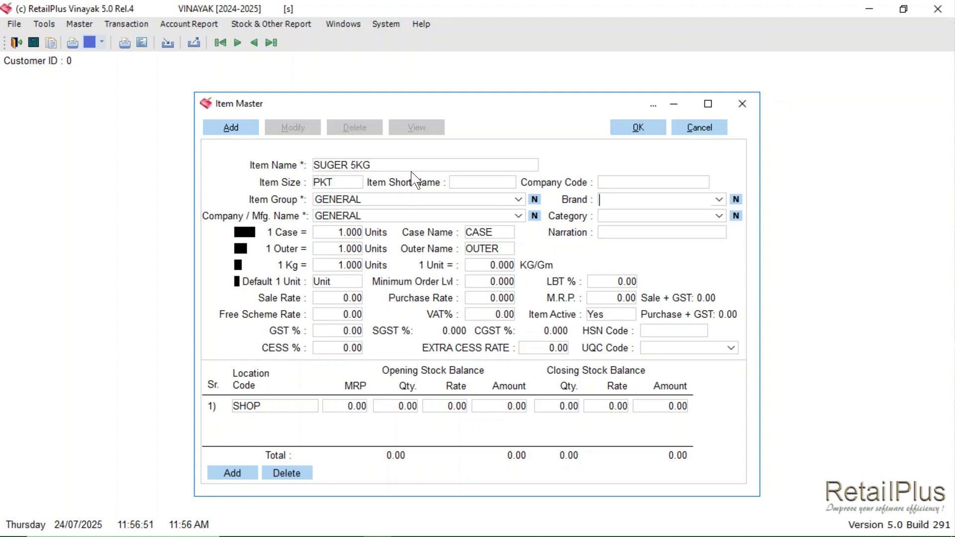
key(alt+o)
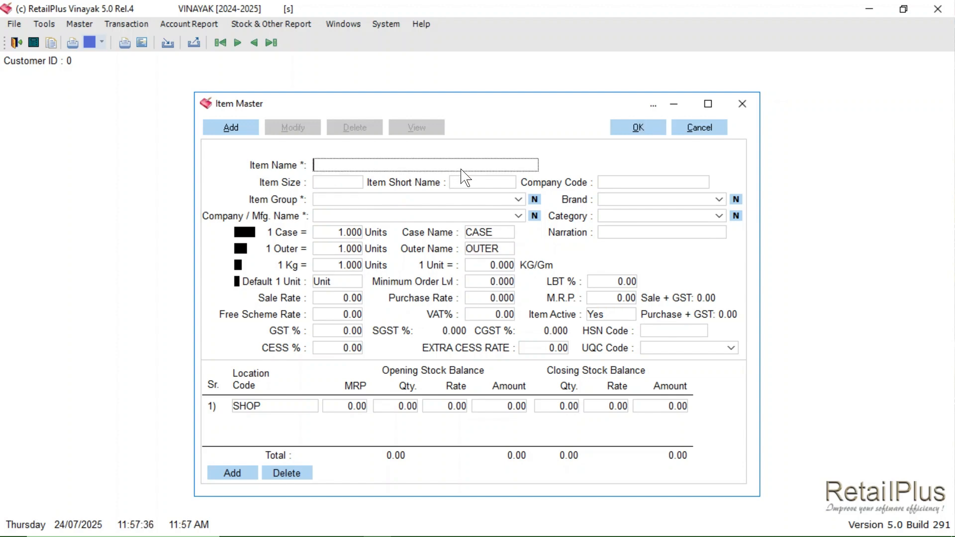
Step: Name the next new item BAG 1KG and set its size to PCS
text(BAG 1KG)
key(Return)
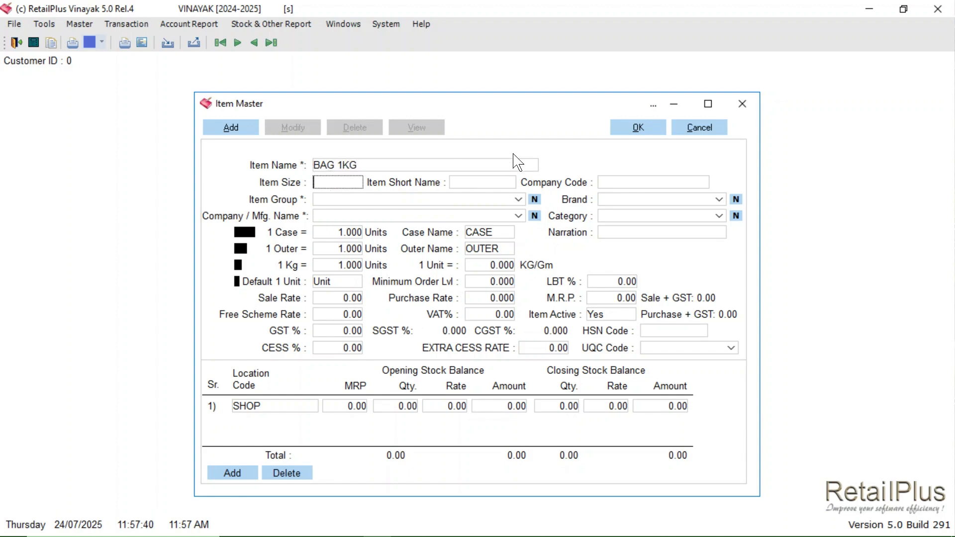
text(PCS)
key(Return)
key(Return)
key(Return)
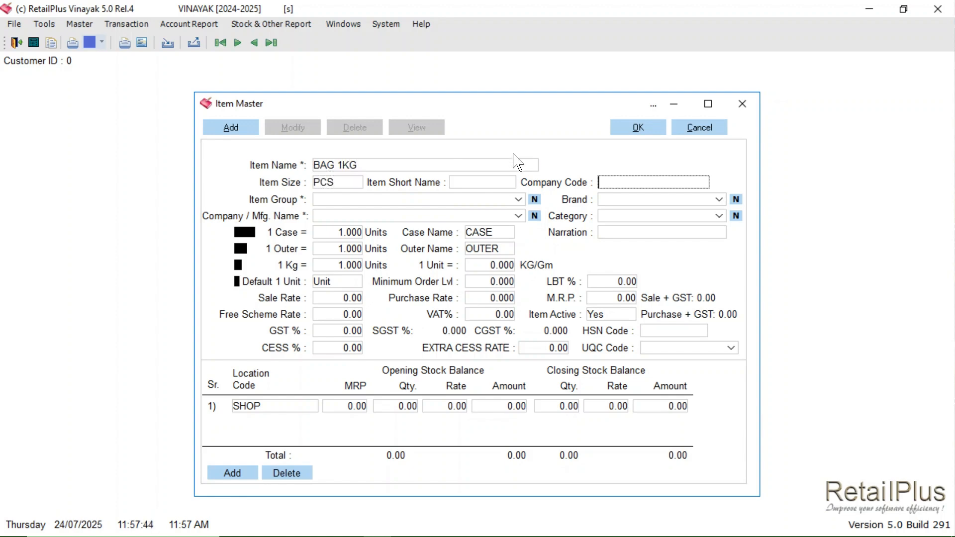
Step: Assign item group RAW MATERIAL and company GENERAL to the 1KG bag item and save it
key(r)
key(Return)
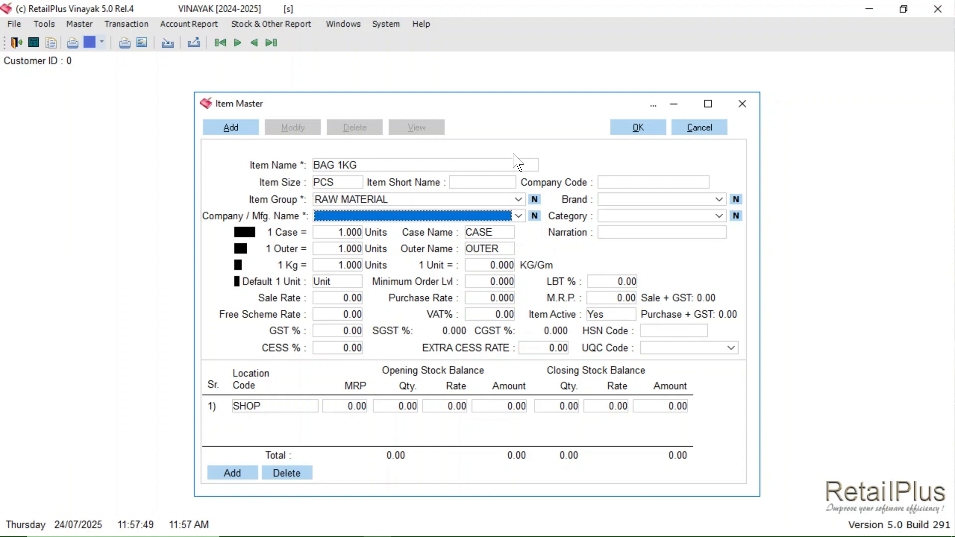
key(g)
key(Return)
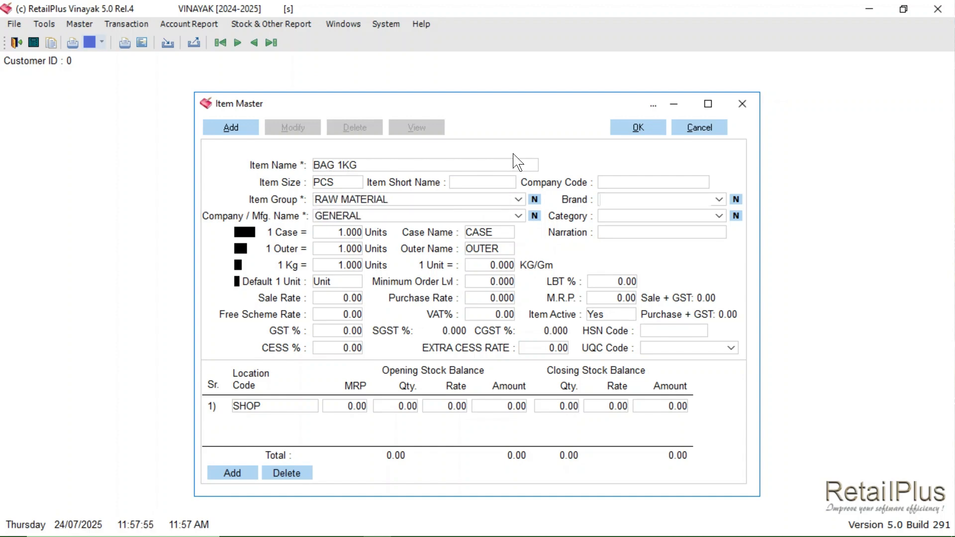
key(Return)
key(Return)
key(Return)
key(Return)
key(Return)
key(Return)
key(Return)
key(alt+o)
Step: Create and save the item BAG 2KG with size PCS, item group RAW MATERIAL and company GENERAL
text(BAG 2KG)
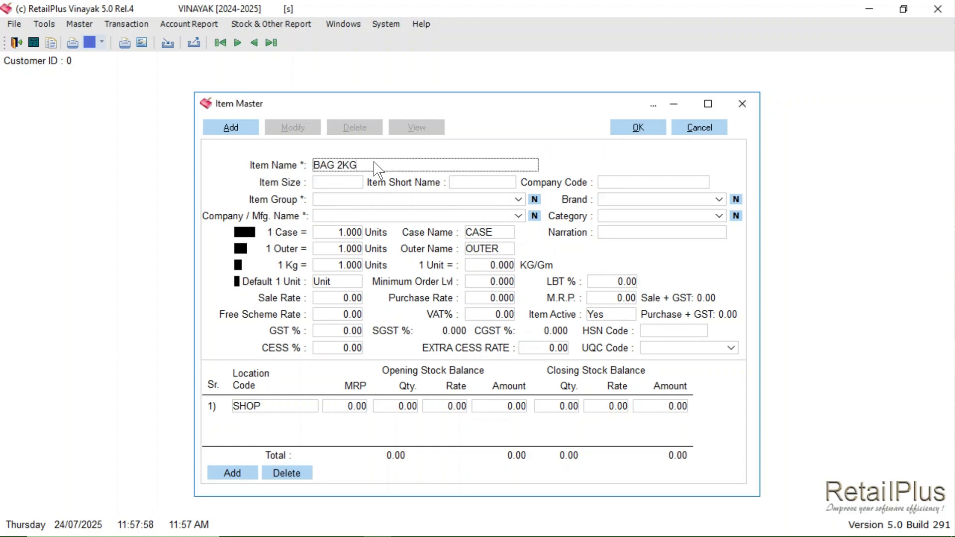
key(Return)
text(PCS)
key(Return)
key(Return)
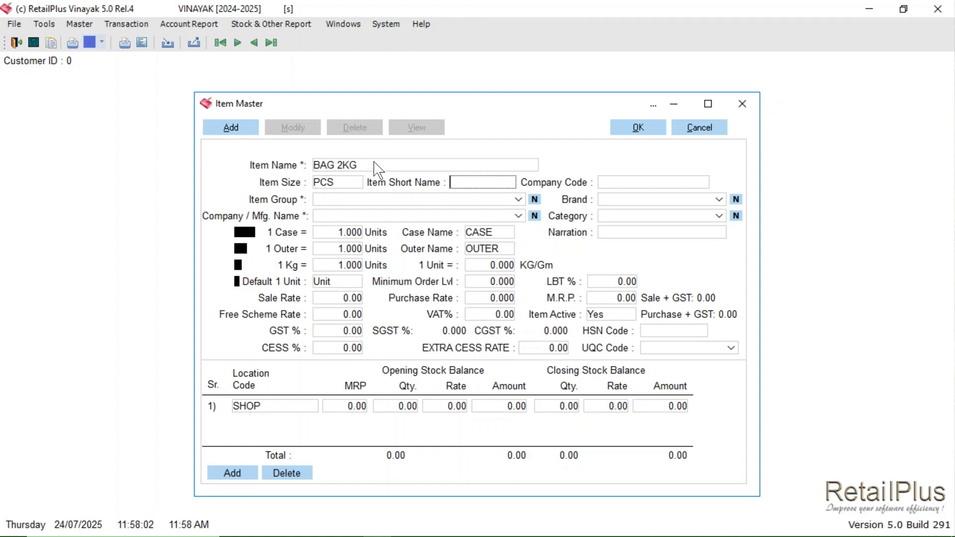
key(Return)
key(r)
key(Return)
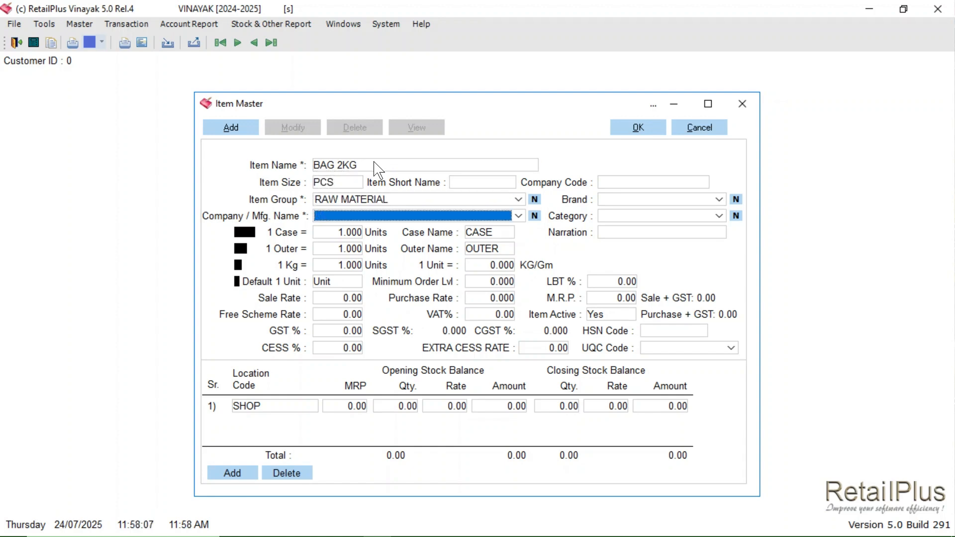
key(g)
key(Return)
click(664, 133)
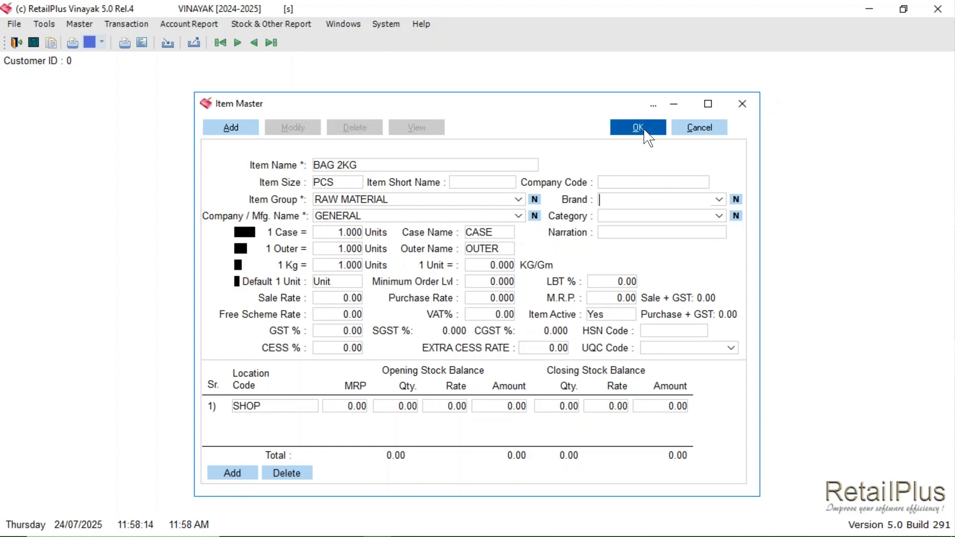
Step: Create and save the item BAG 5KG with size PCS, item group RAW MATERIAL and company GENERAL
text(BAG 5KG)
key(Return)
text(PCS)
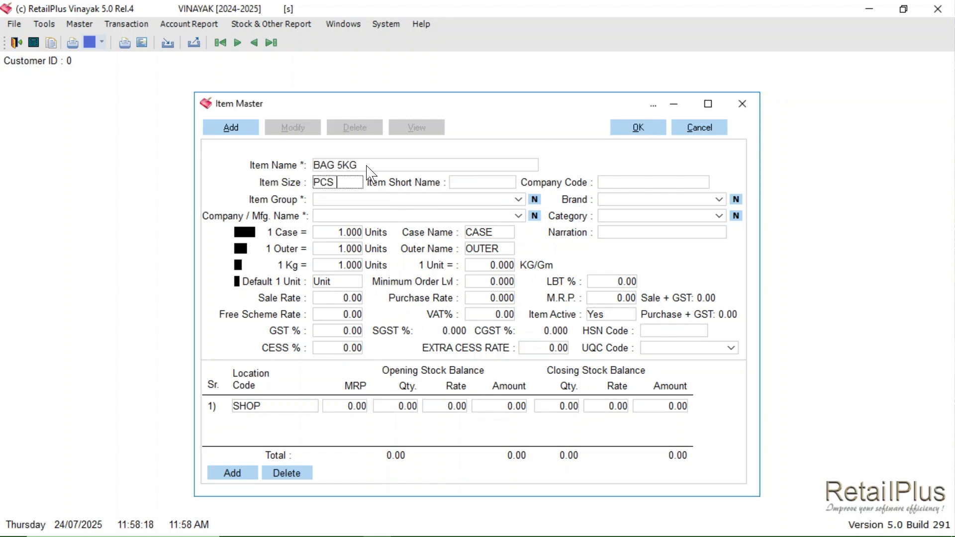
key(Return)
key(Return)
key(r)
key(Return)
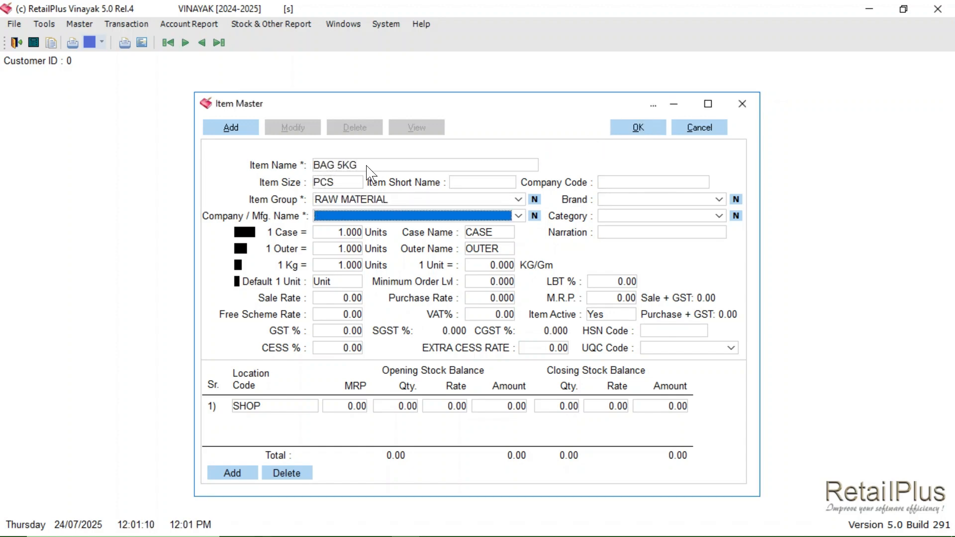
key(g)
key(Return)
click(618, 131)
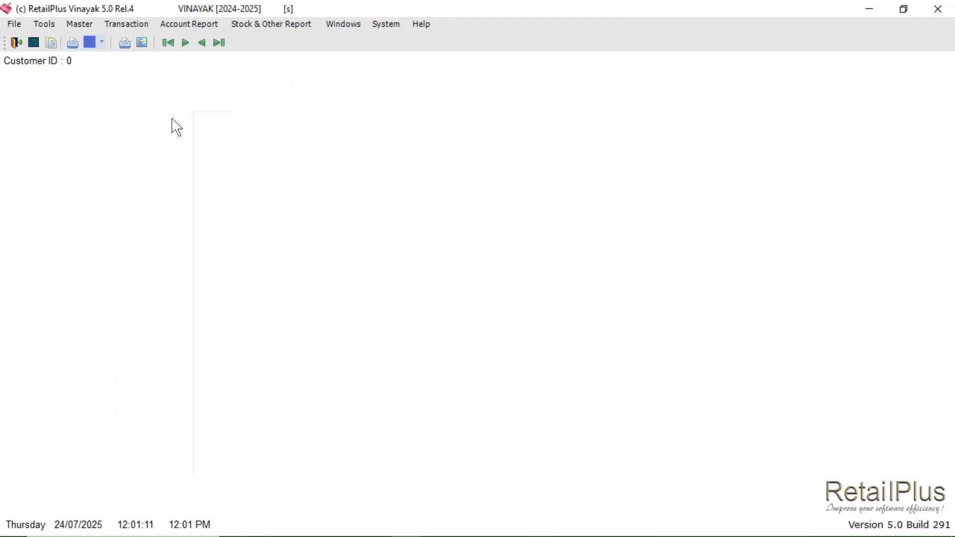
Step: Open the Formula Master and select SUGER 1KG PKT as the finished item
click(83, 24)
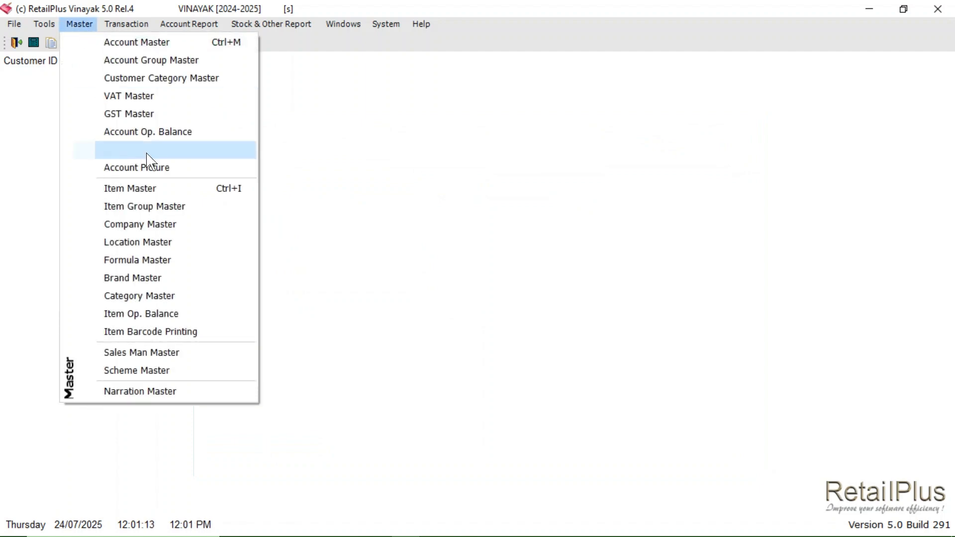
click(149, 269)
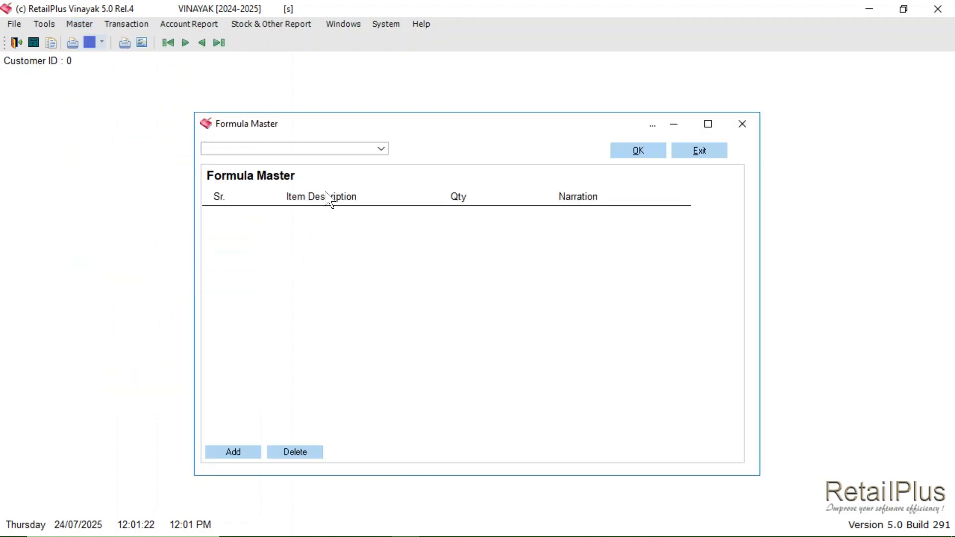
click(384, 151)
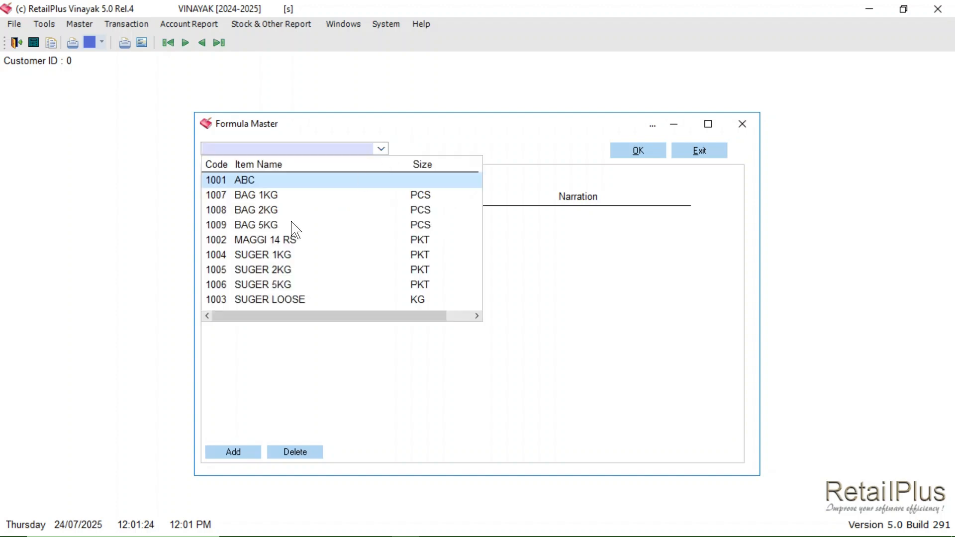
click(257, 256)
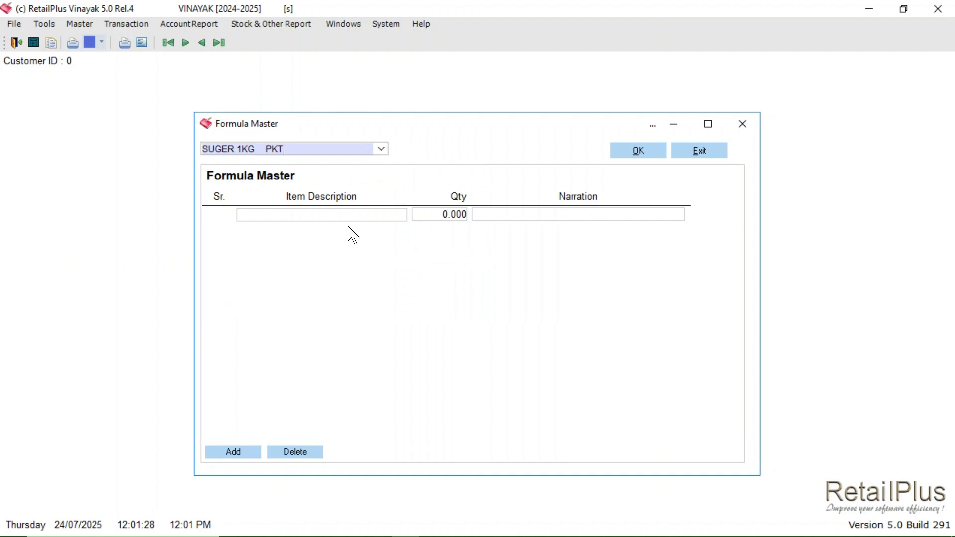
Step: Add SUGER LOOSE with quantity 1 to the formula and insert another ingredient row
click(304, 216)
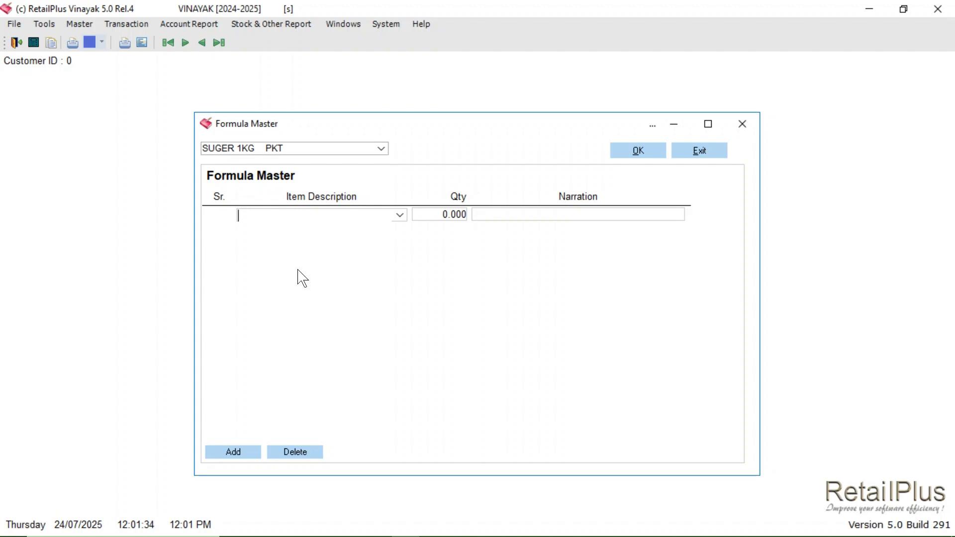
text(su)
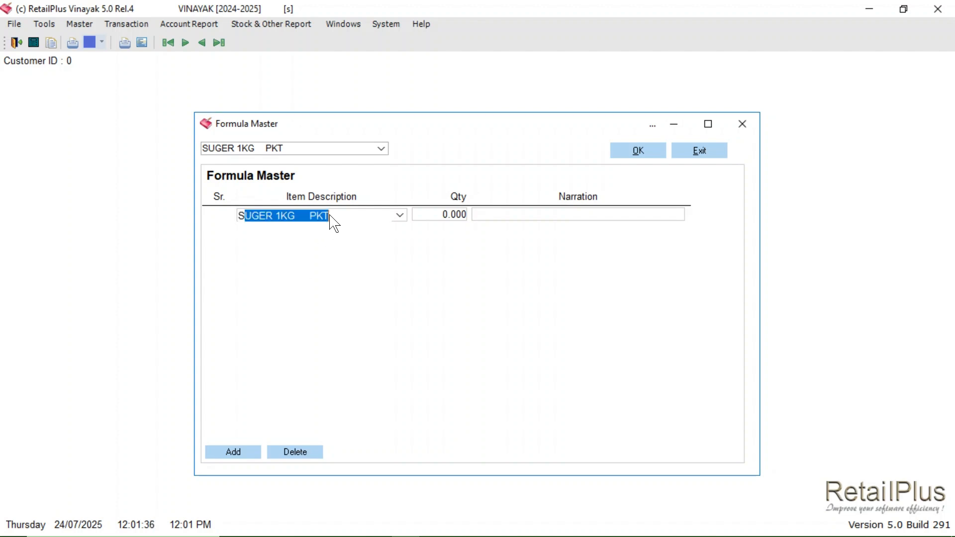
key(Down)
key(Down)
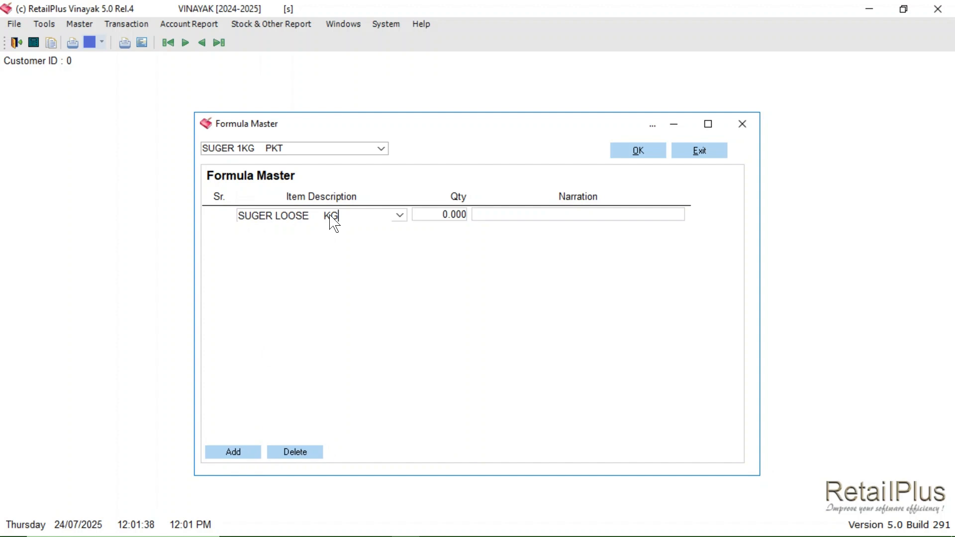
key(Return)
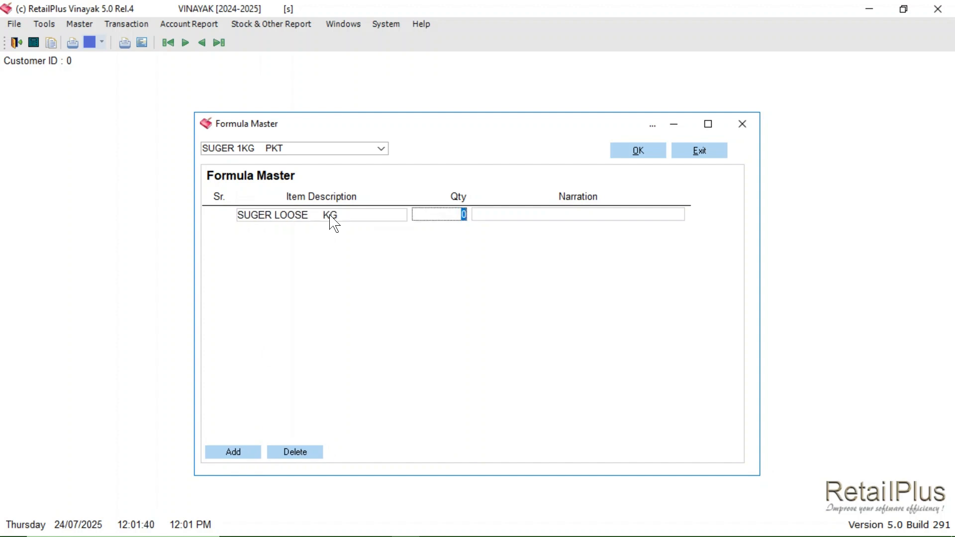
text(1)
key(Return)
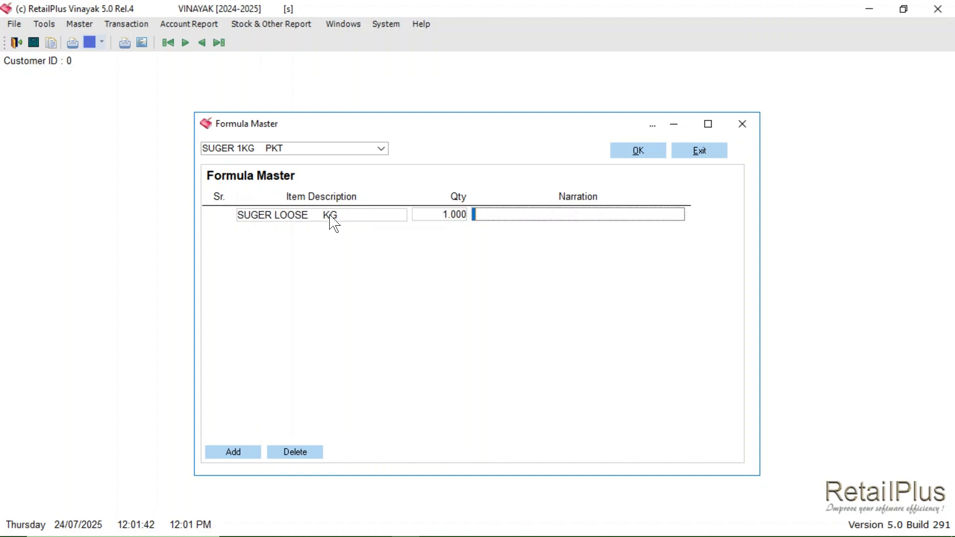
click(224, 452)
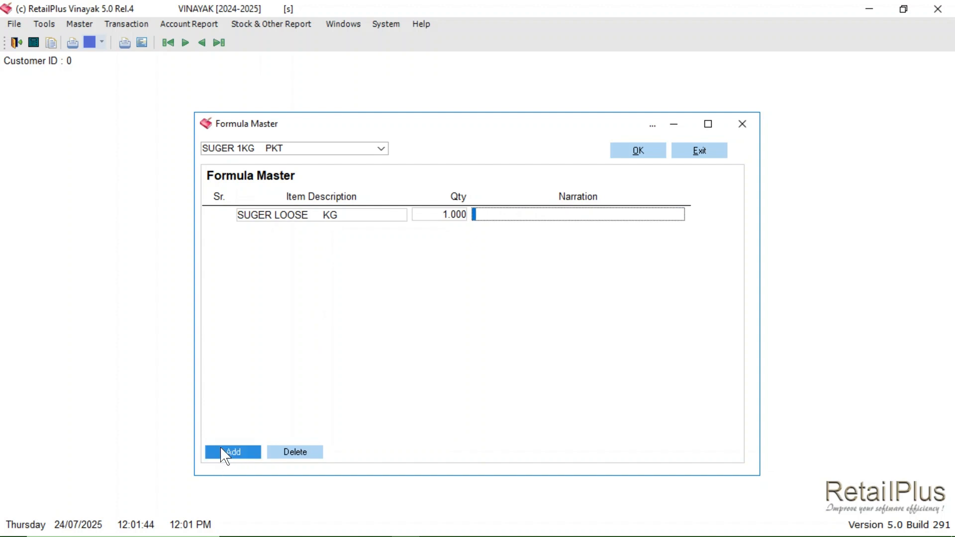
Step: Add BAG 1KG with quantity 1 as the second ingredient and save the SUGER 1KG formula
click(310, 233)
text(BAG 1KG    PCS)
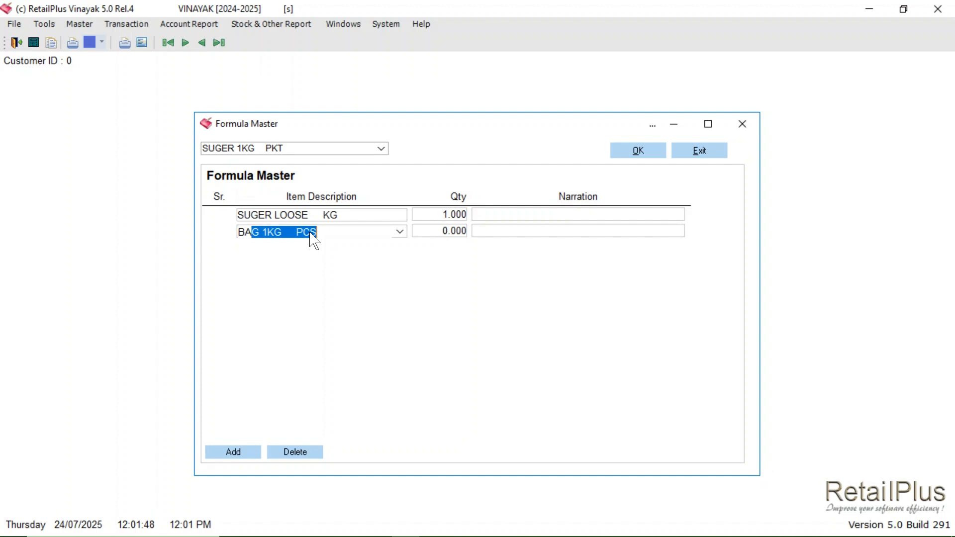
key(Return)
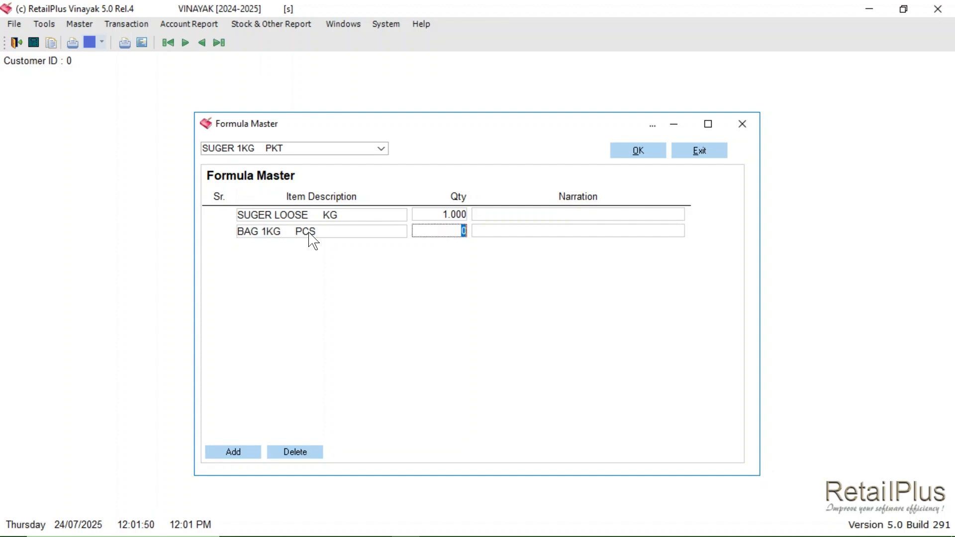
text(1)
key(Return)
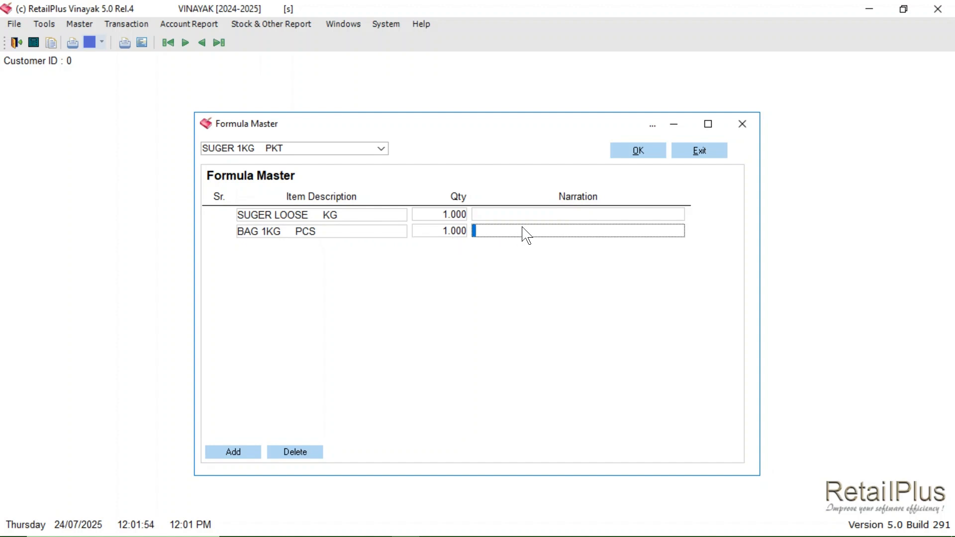
click(625, 154)
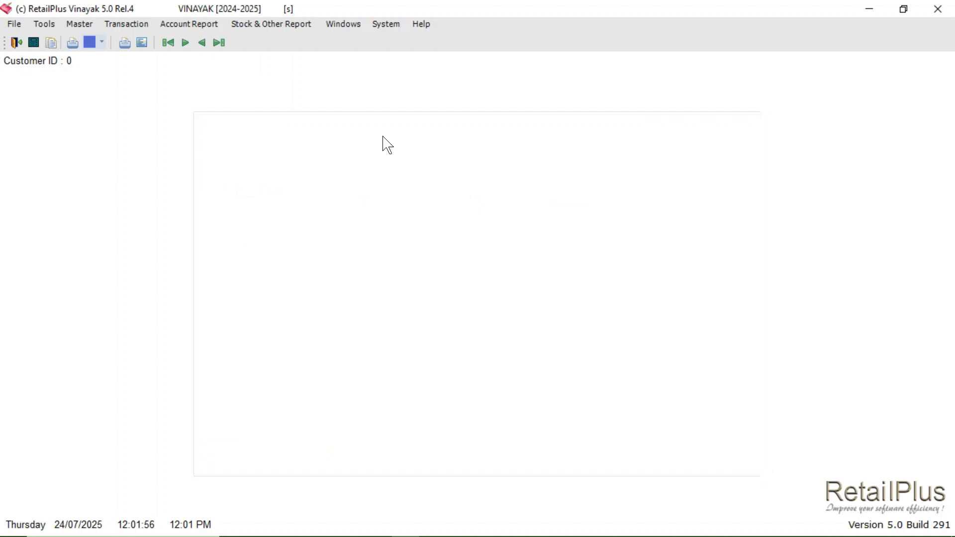
Step: Open the Formula Master again and select SUGER 2KG PKT as the finished item, declining the premature save
click(80, 23)
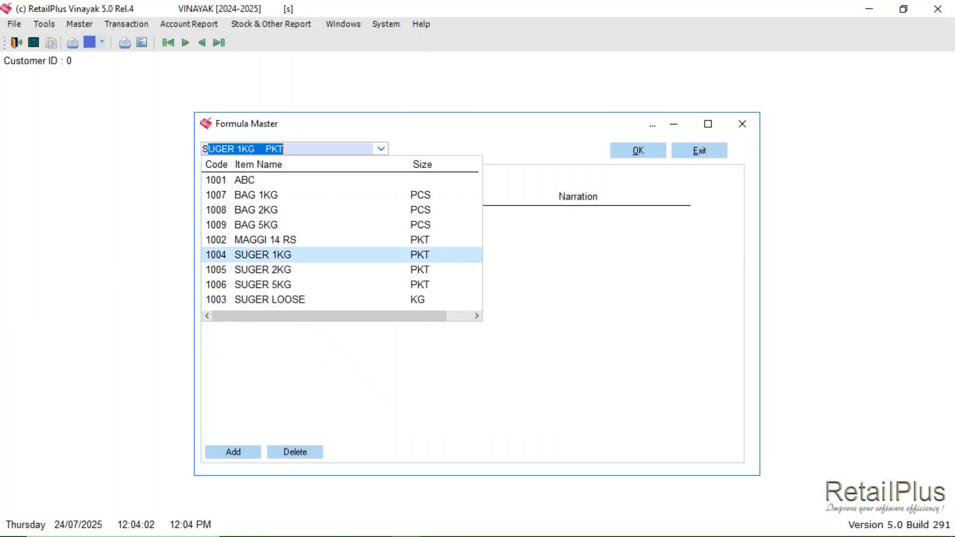
text(UGER 1KG    PKT)
key(Down)
key(Return)
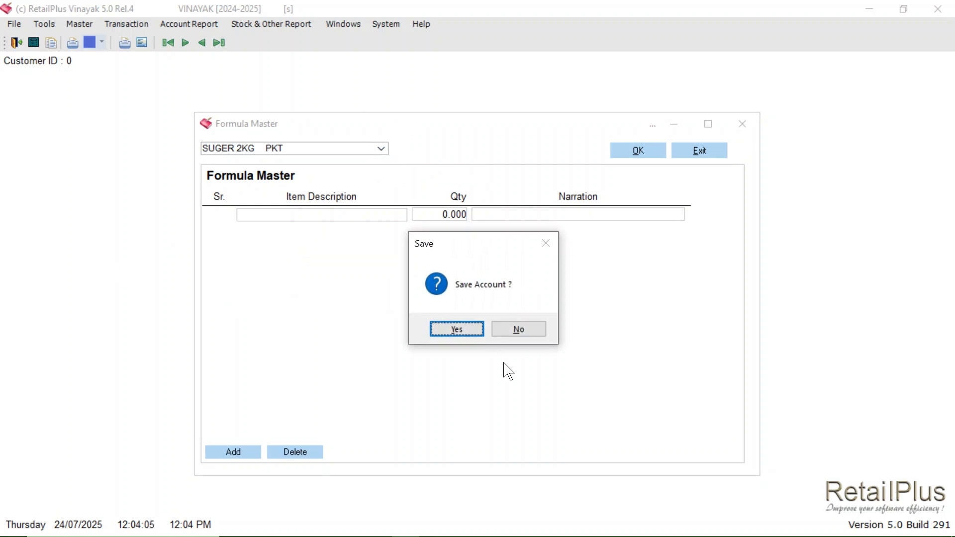
click(519, 332)
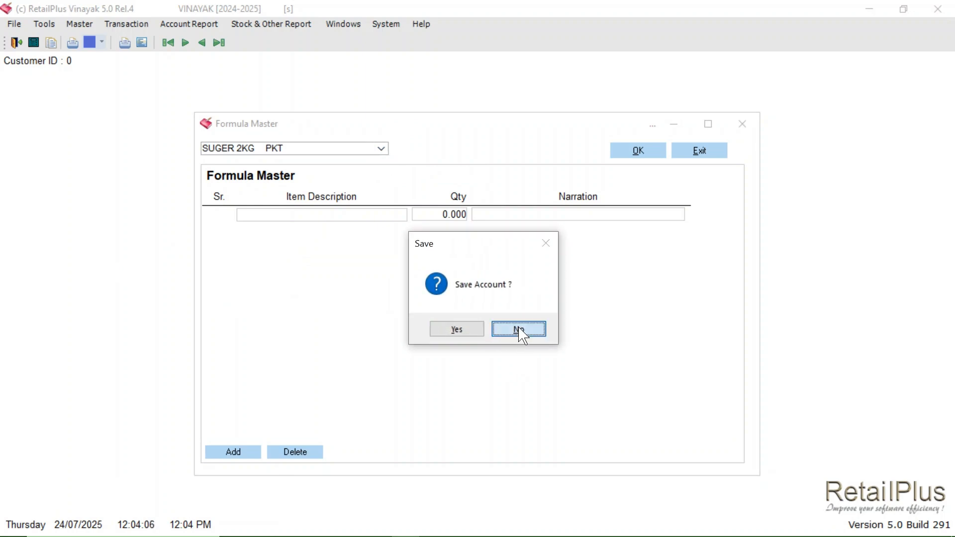
Step: Add SUGER LOOSE with quantity 2 to the SUGER 2KG formula and insert another ingredient row
click(347, 218)
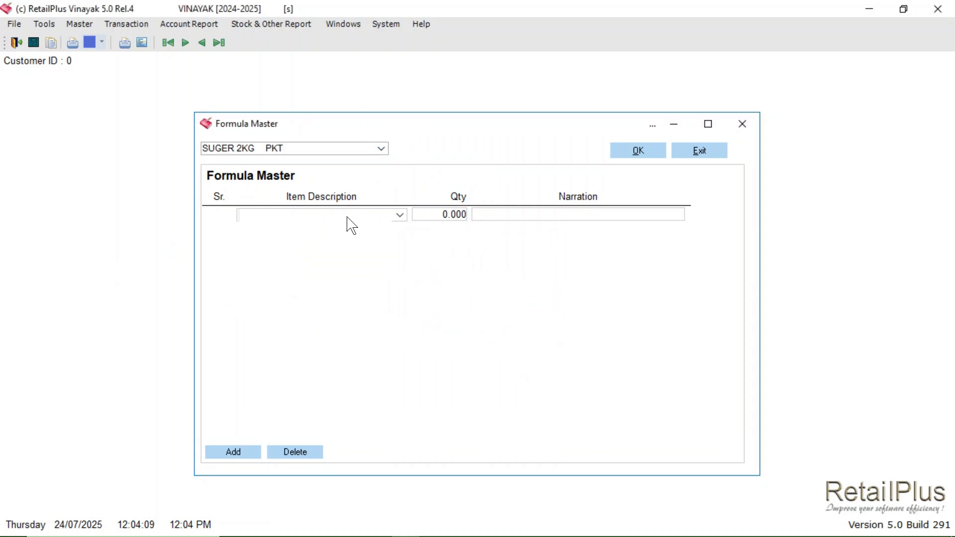
text(SUGER 1KG    PKT)
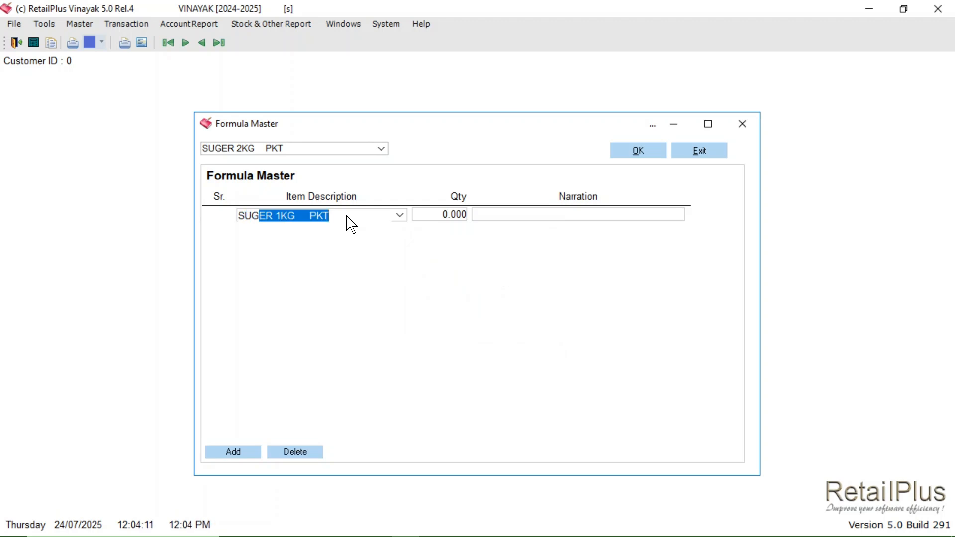
key(Down)
key(Down)
key(Down)
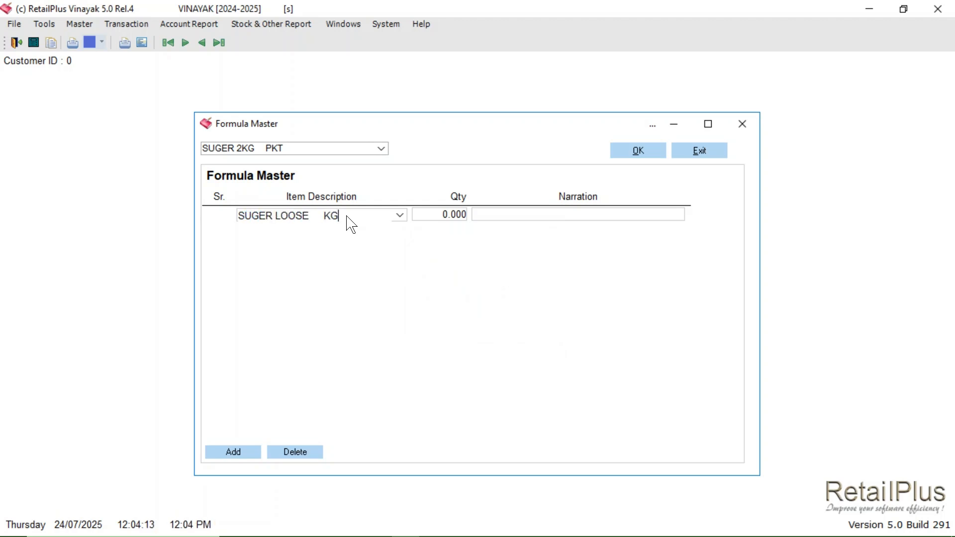
key(Return)
text(2)
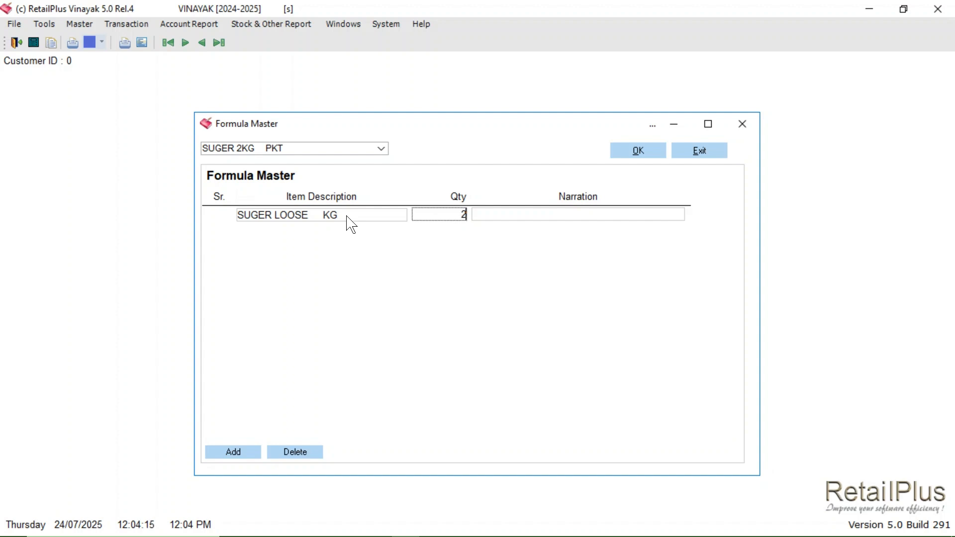
key(Return)
click(233, 452)
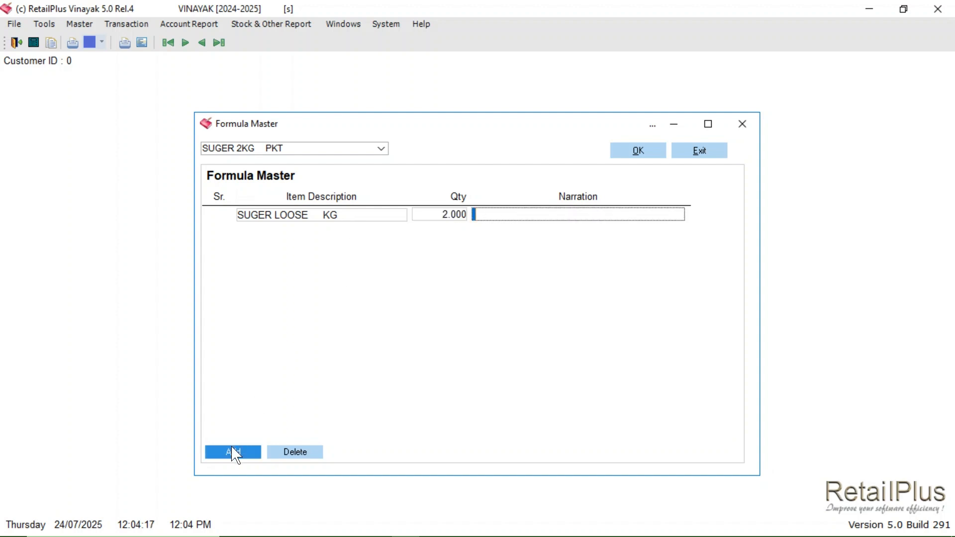
Step: Add BAG 2KG with quantity 1 as the second ingredient and save the SUGER 2KG formula
click(299, 235)
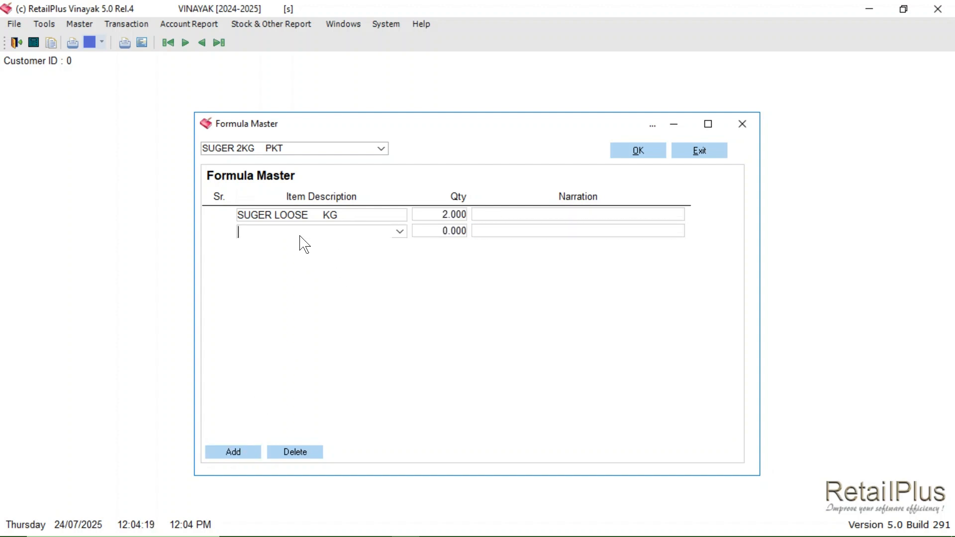
text(BAG 1KG    PCS)
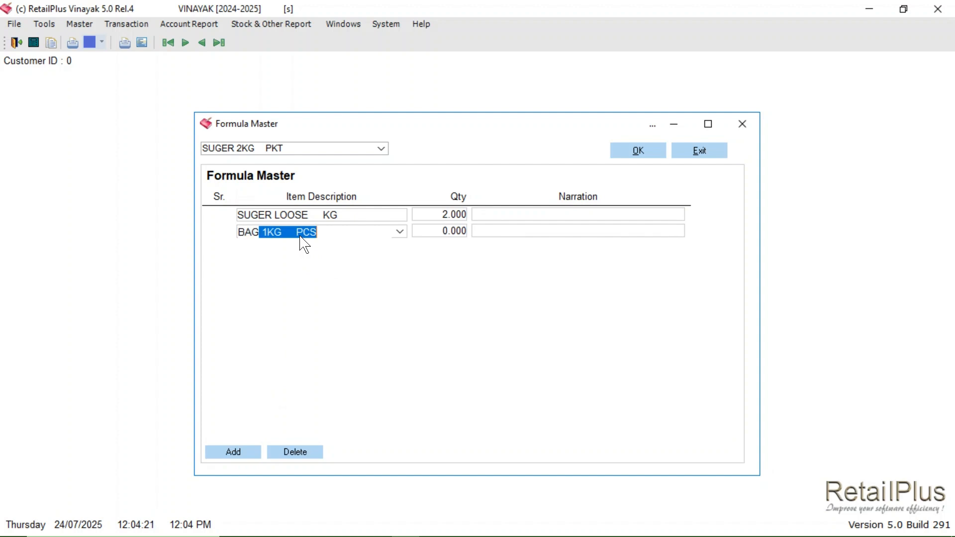
key(Down)
key(Return)
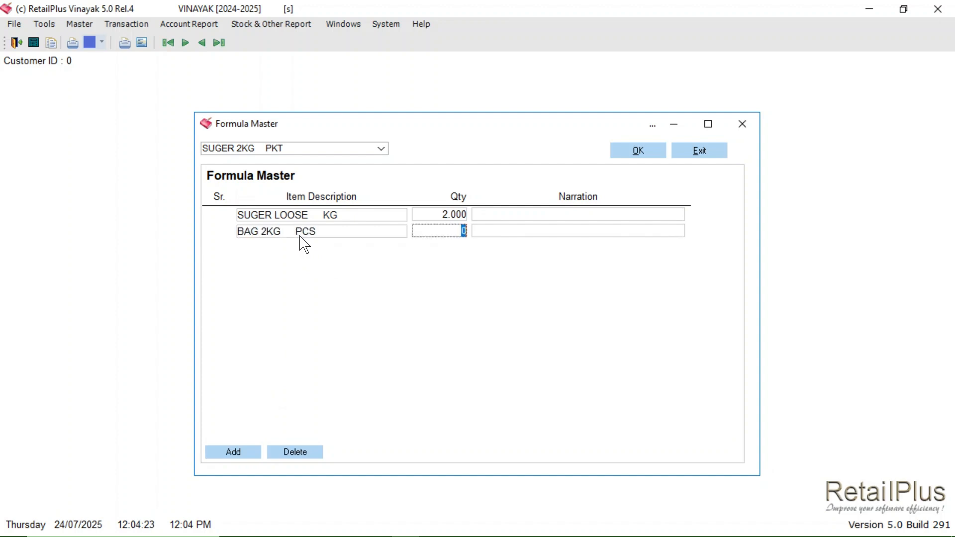
text(1)
key(Return)
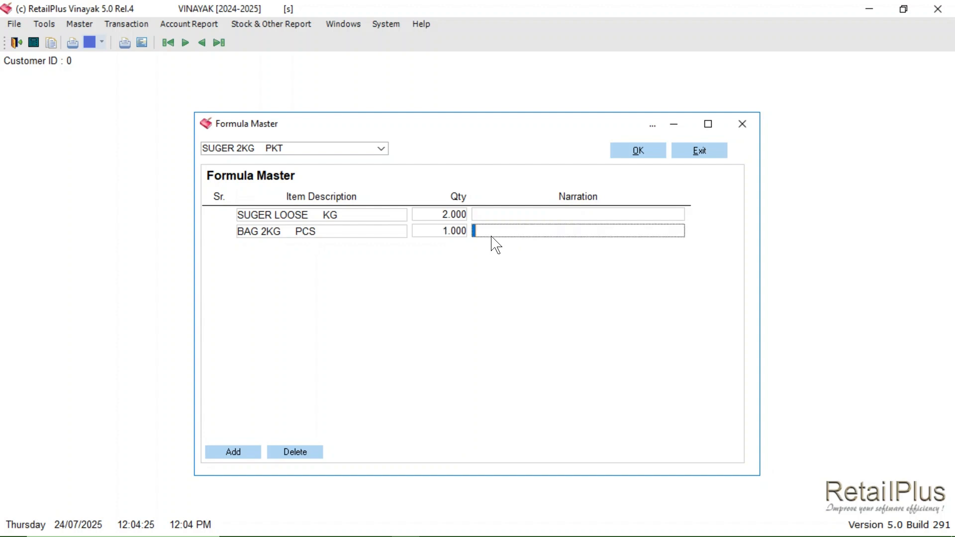
click(632, 155)
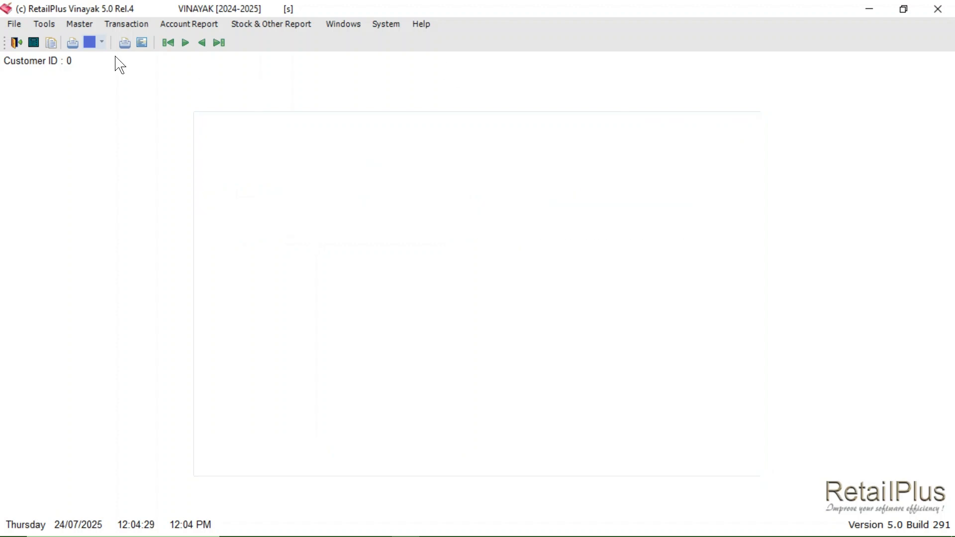
Step: Open a new Formula Master entry and select SUGER 5KG PKT as the finished item
click(81, 29)
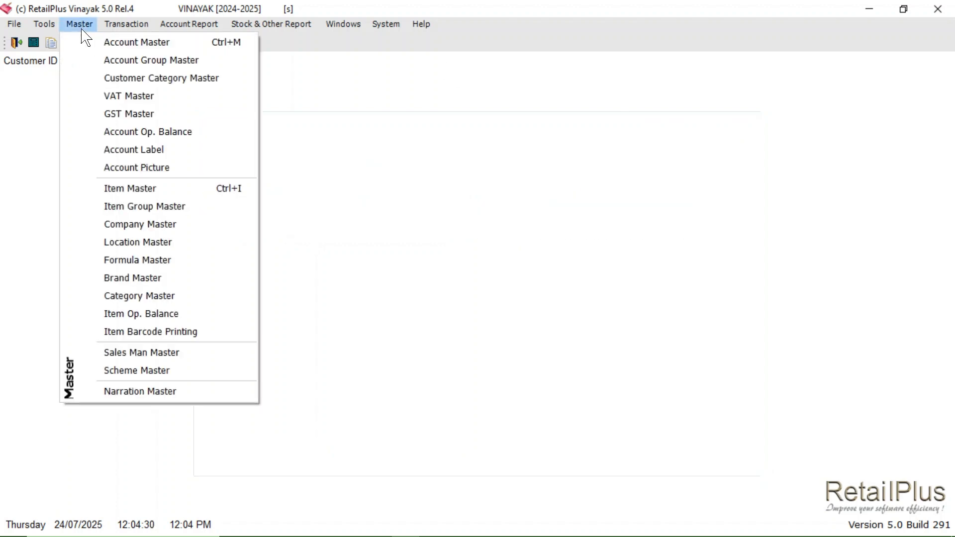
click(142, 260)
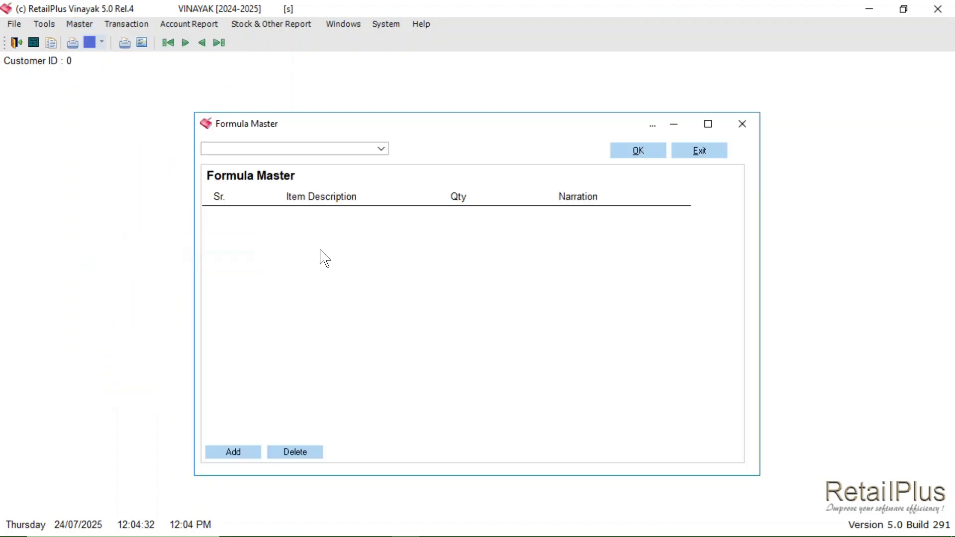
click(381, 149)
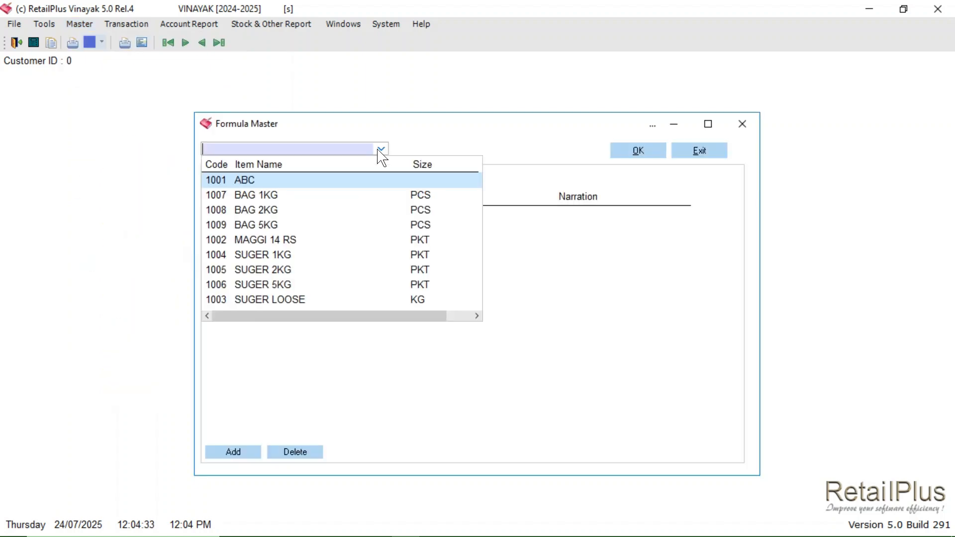
click(258, 282)
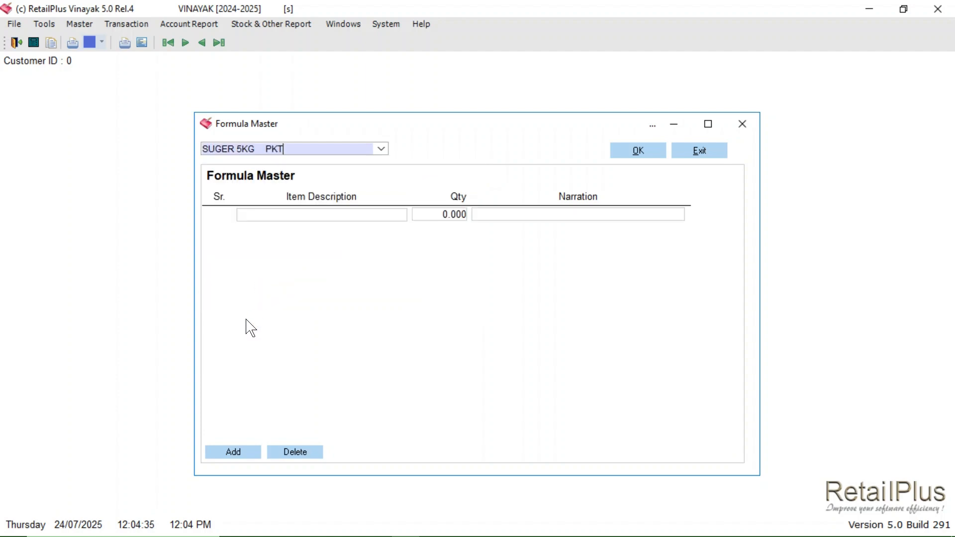
Step: Add SUGER LOOSE with quantity 5 to the SUGER 5KG formula and insert another ingredient row
click(278, 219)
text(SUGER 1KG    PKT)
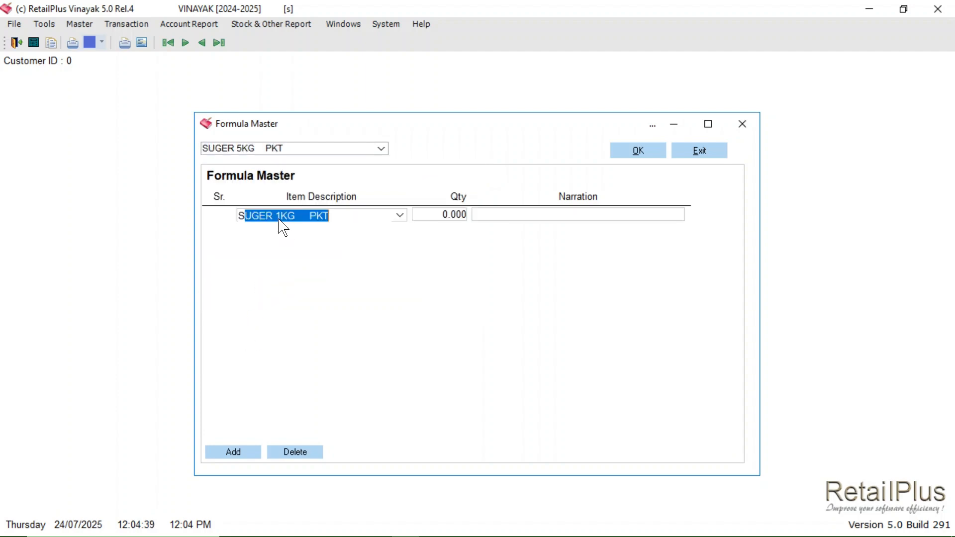
key(Down)
key(Down)
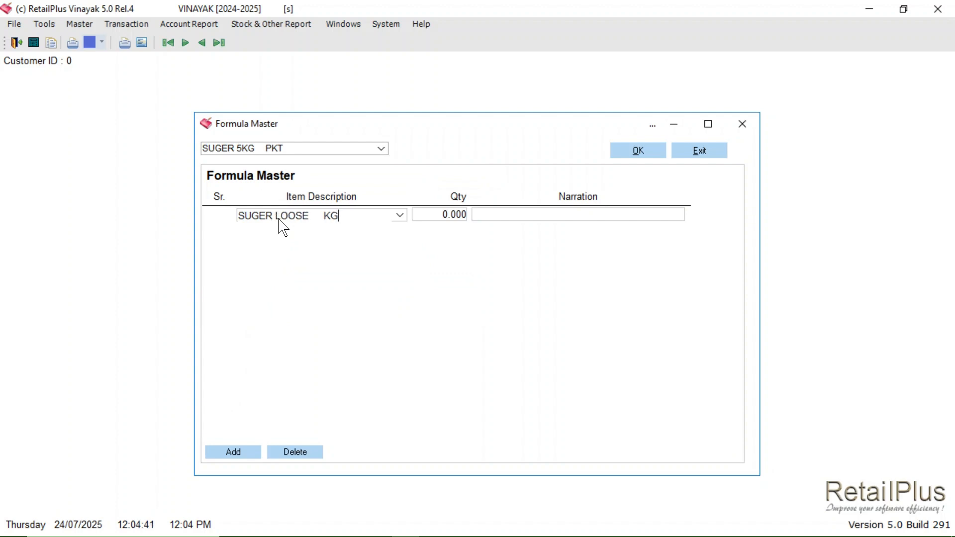
key(Return)
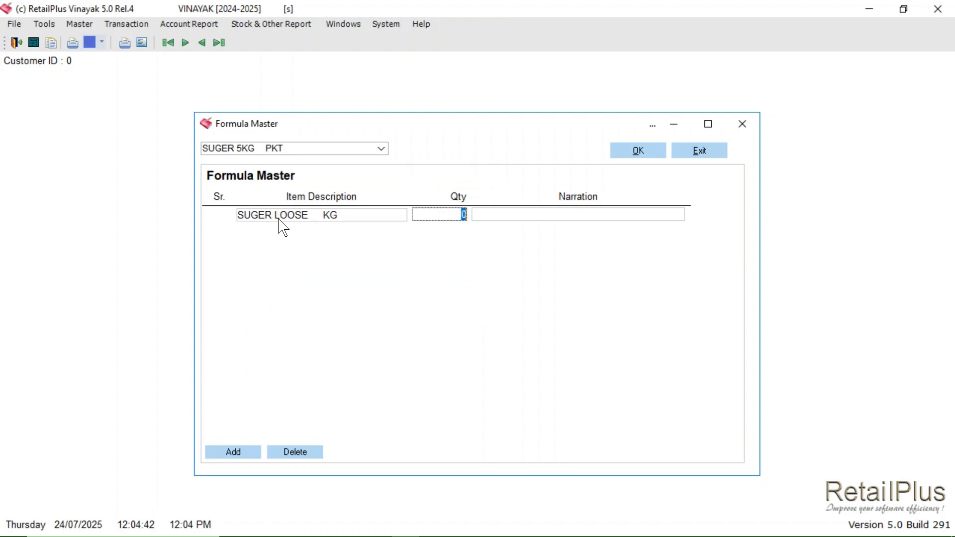
text(5)
key(Return)
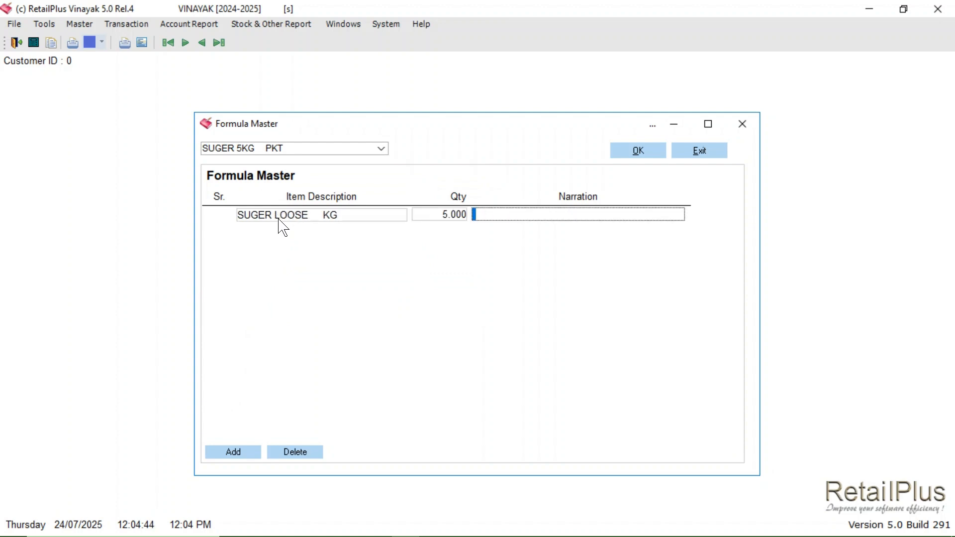
click(228, 458)
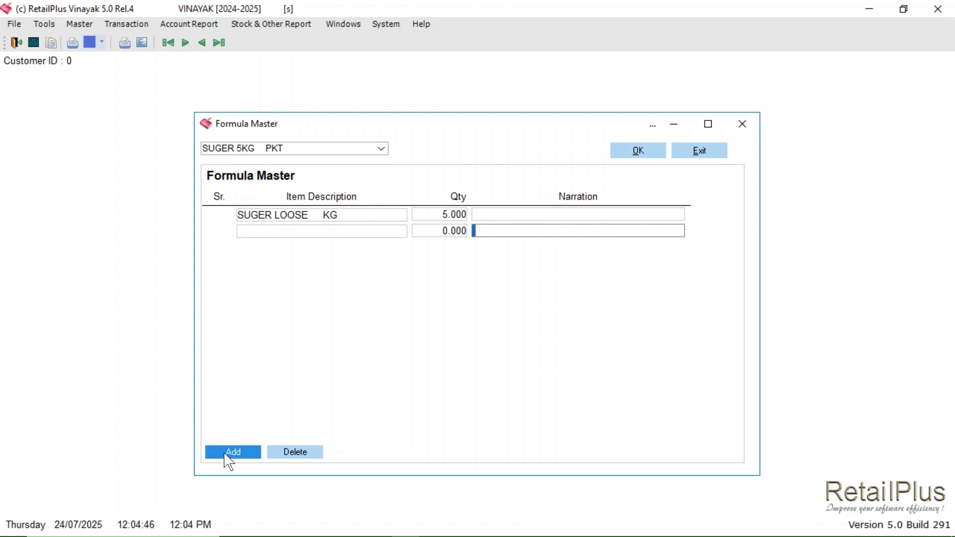
Step: Add BAG 5KG with quantity 1 as the second ingredient and save the SUGER 5KG formula
click(346, 233)
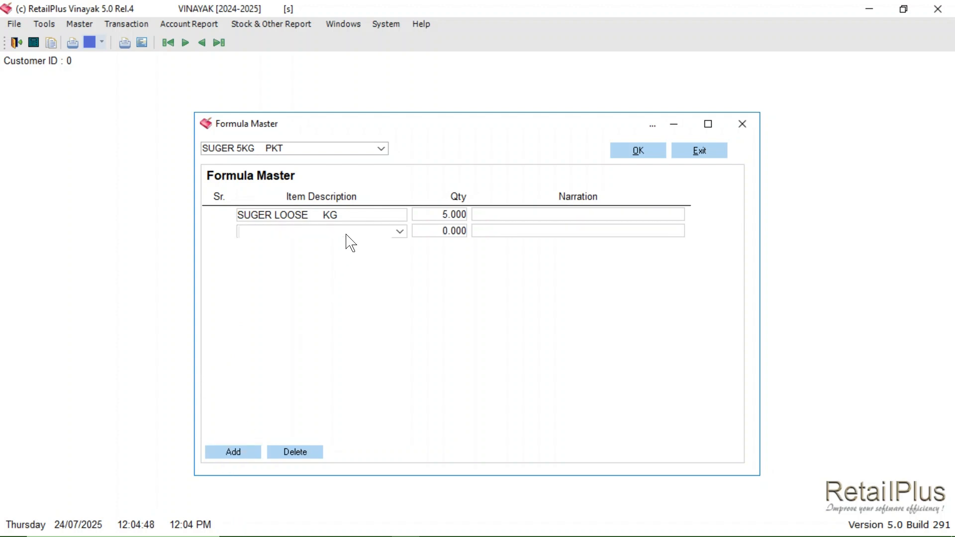
text(BAG)
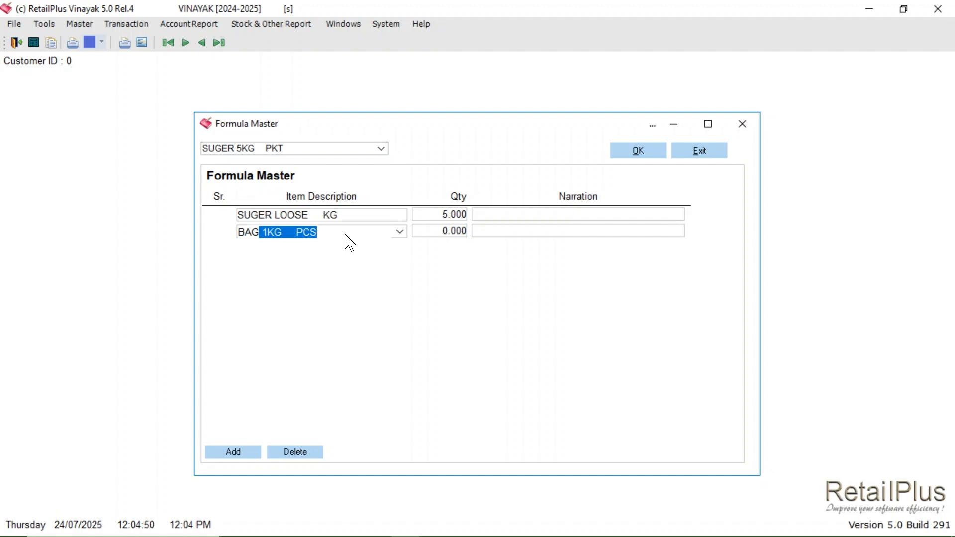
text( 5)
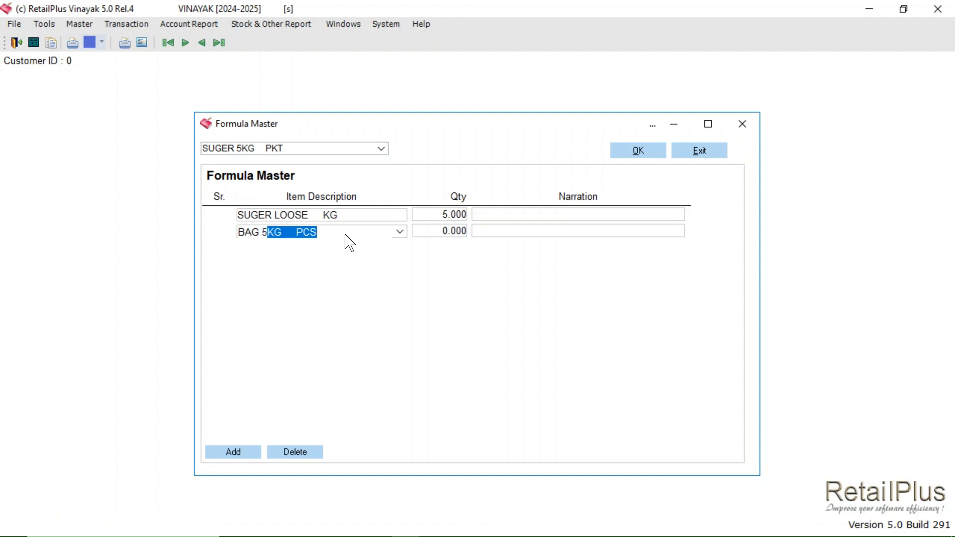
key(Return)
text(1)
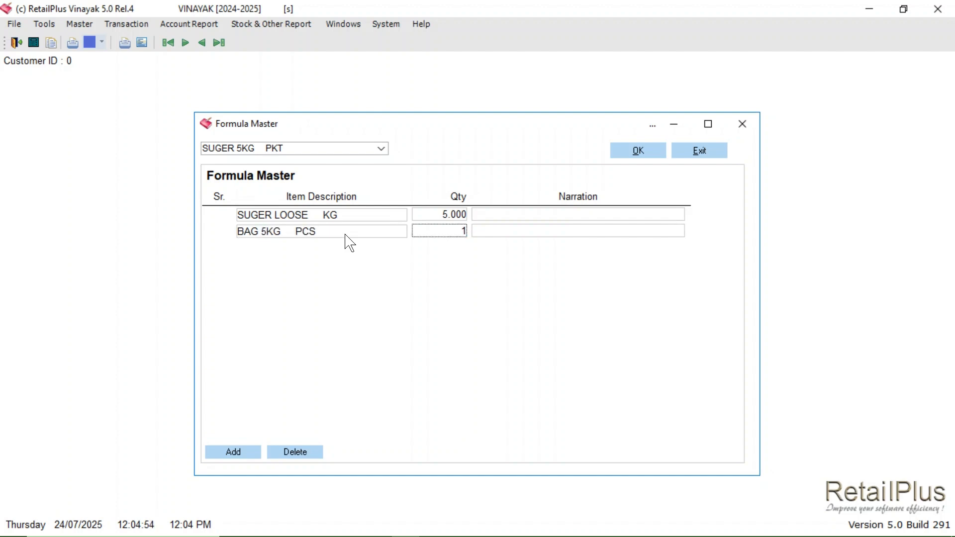
key(Return)
click(624, 152)
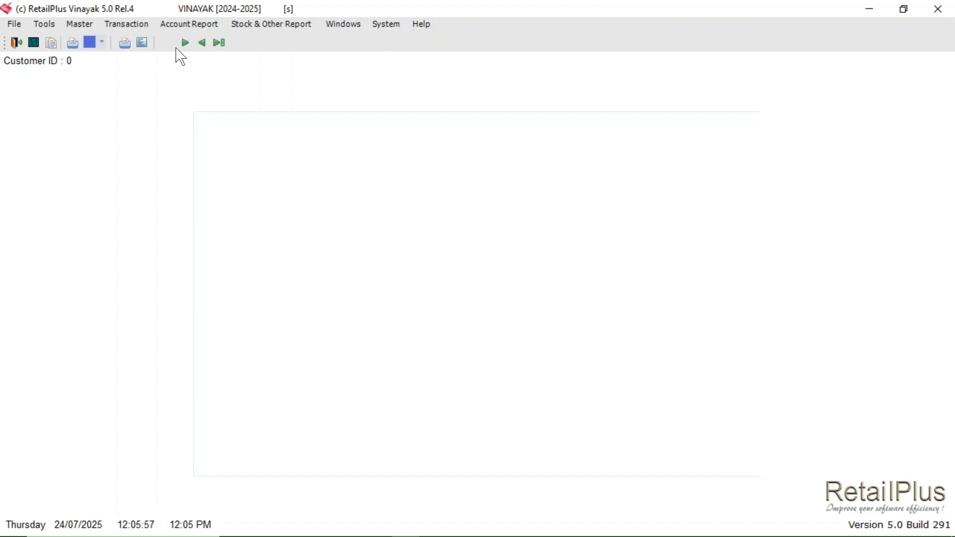
Step: Open a new Purchase entry and select SUGER LOOSE KG as the first item
click(126, 24)
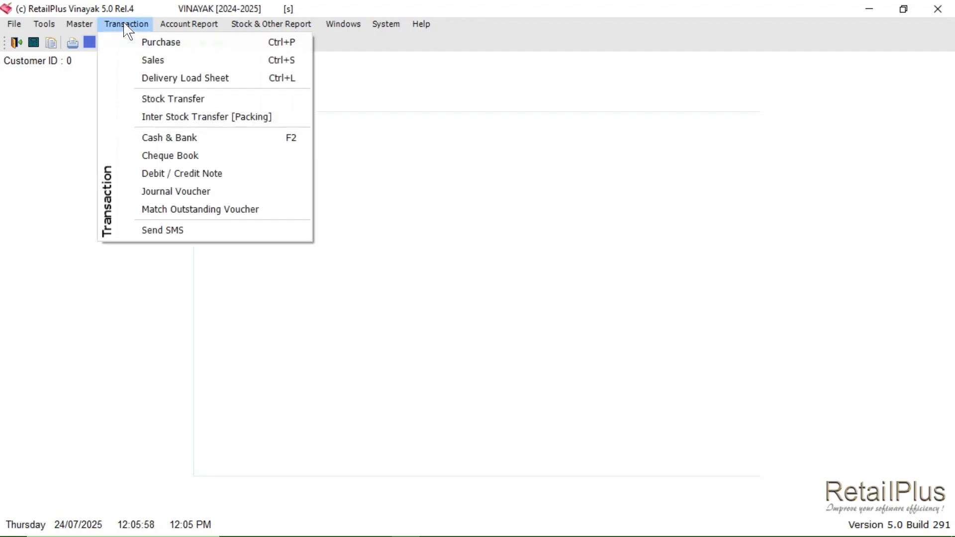
click(169, 48)
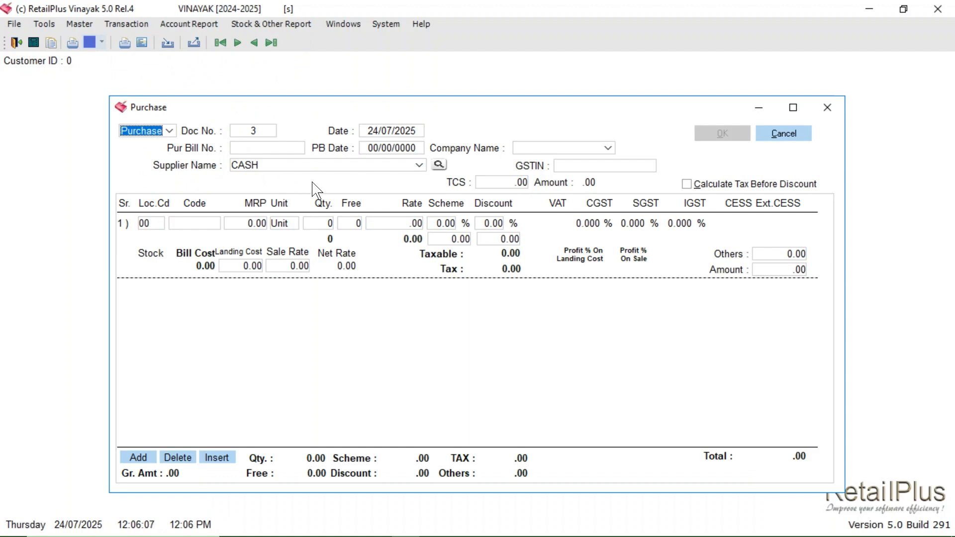
click(200, 224)
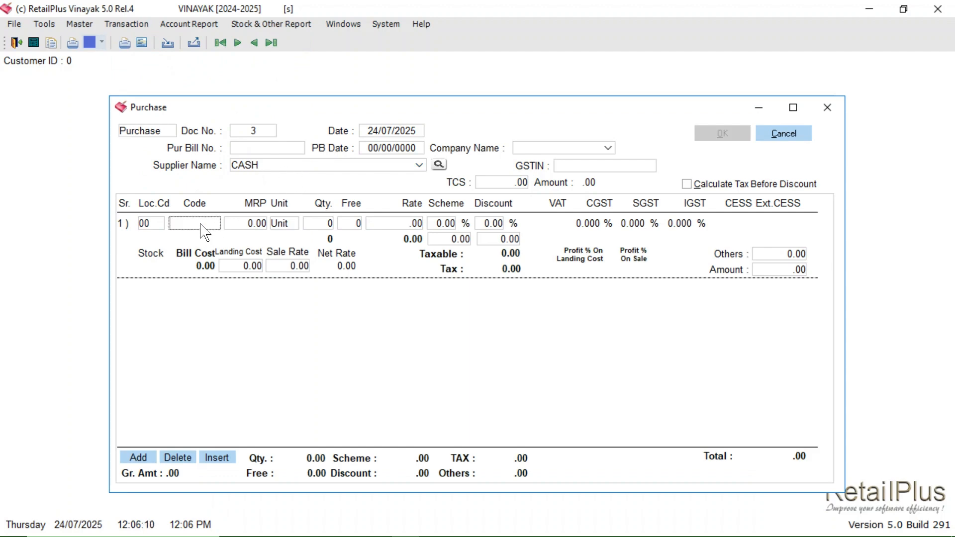
text(SUG)
key(Return)
key(Down)
key(Down)
key(Down)
key(Return)
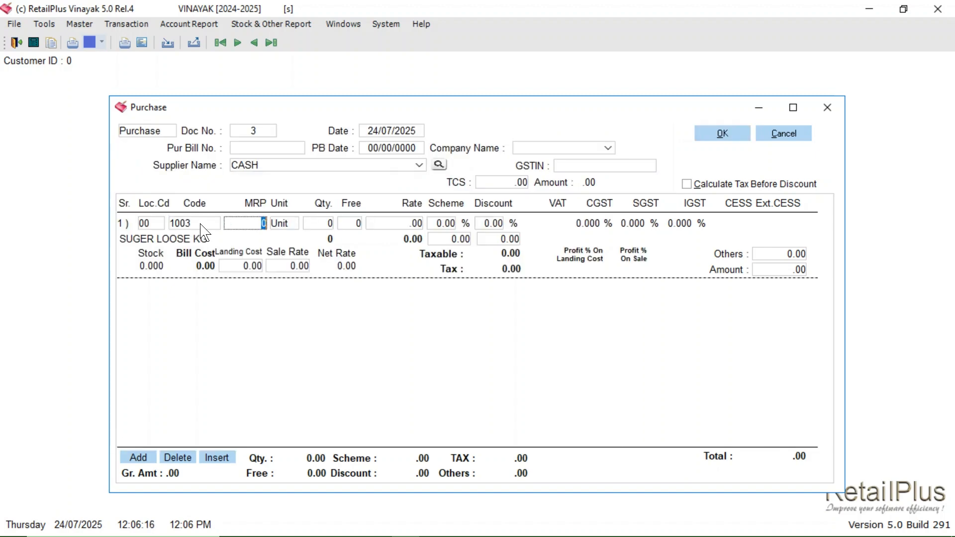
Step: Set the SUGER LOOSE quantity to 100 and rate to 35, and accept updating the purchase rate in Item Master
click(313, 223)
key(Return)
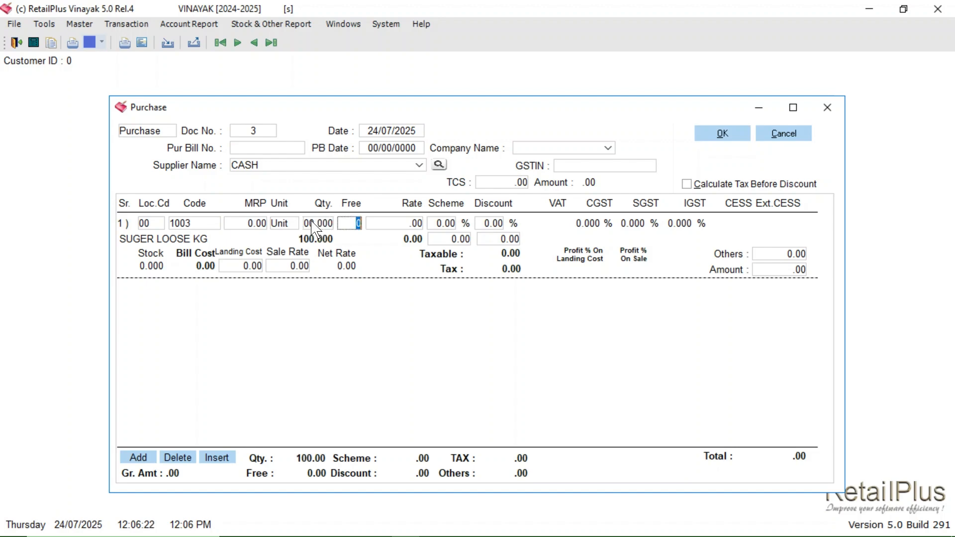
key(Return)
key(Return)
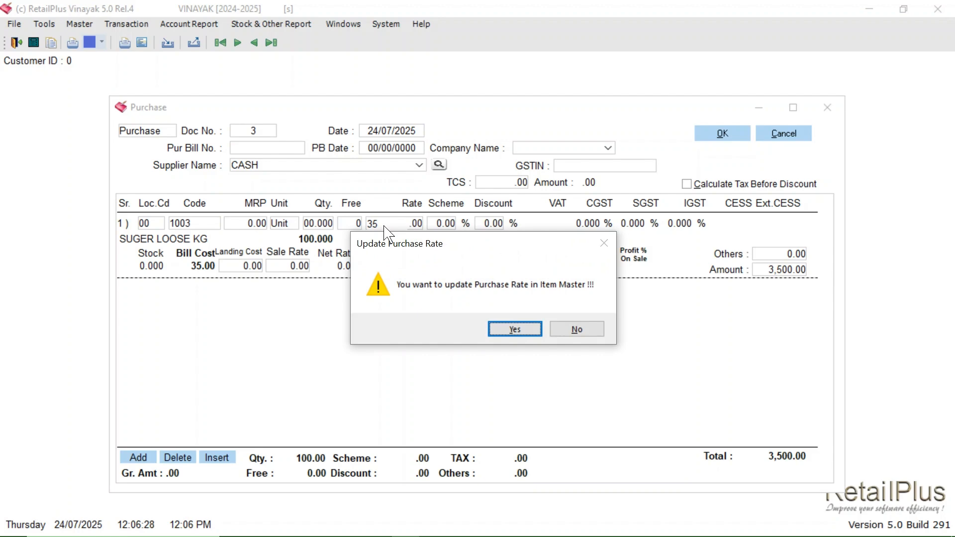
key(Return)
Step: Add a second purchase line for BAG 1KG PCS with quantity 100
click(134, 457)
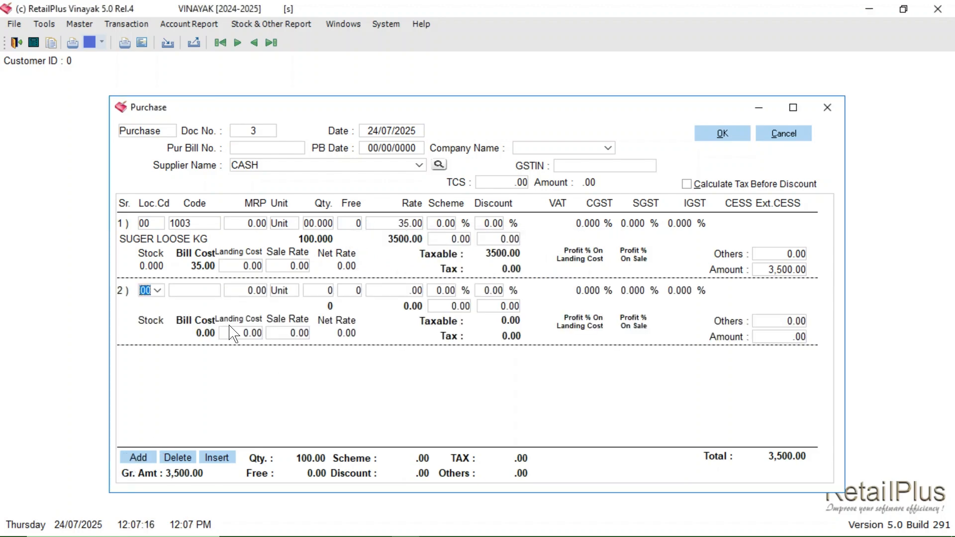
click(204, 292)
text(BAG 1)
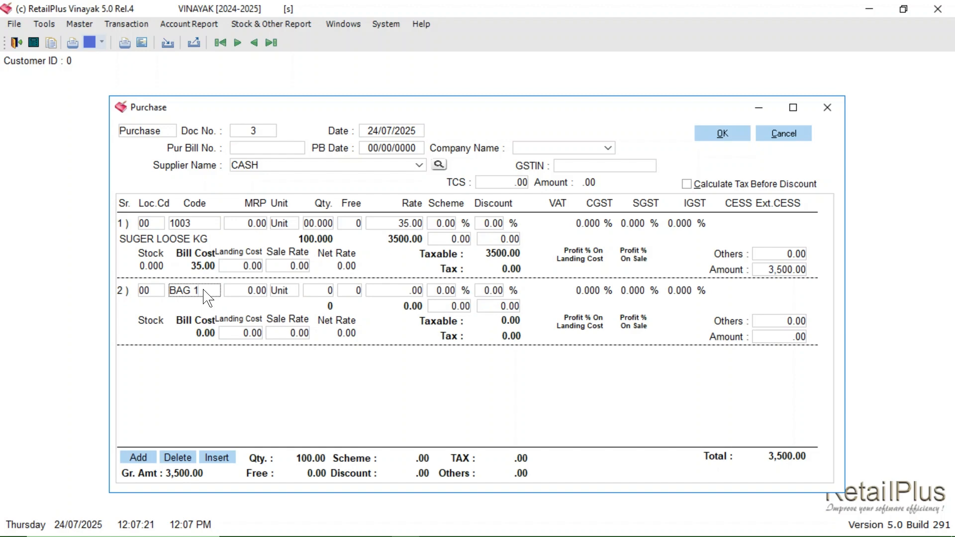
key(Return)
key(Return)
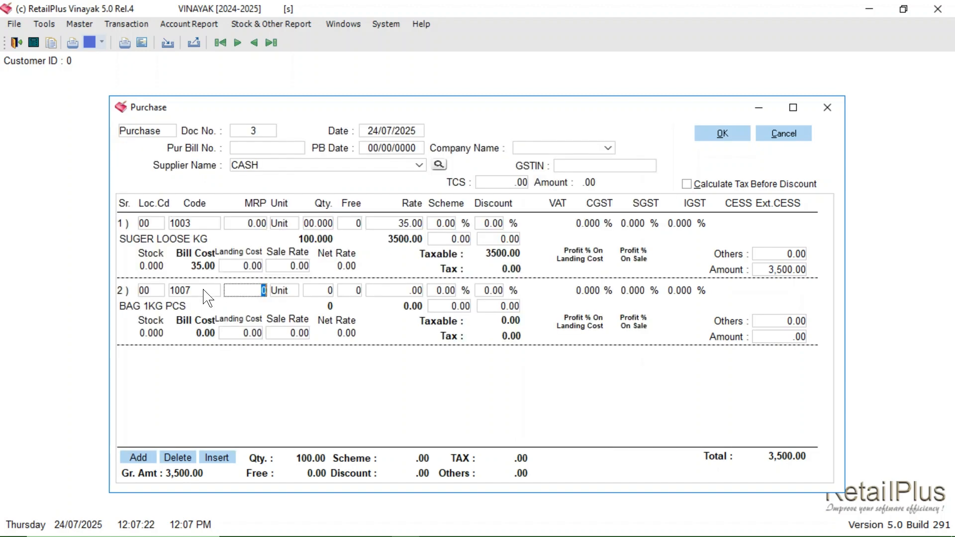
click(313, 292)
key(Return)
Step: Add a third purchase line for BAG 2KG PCS with quantity 100
click(137, 456)
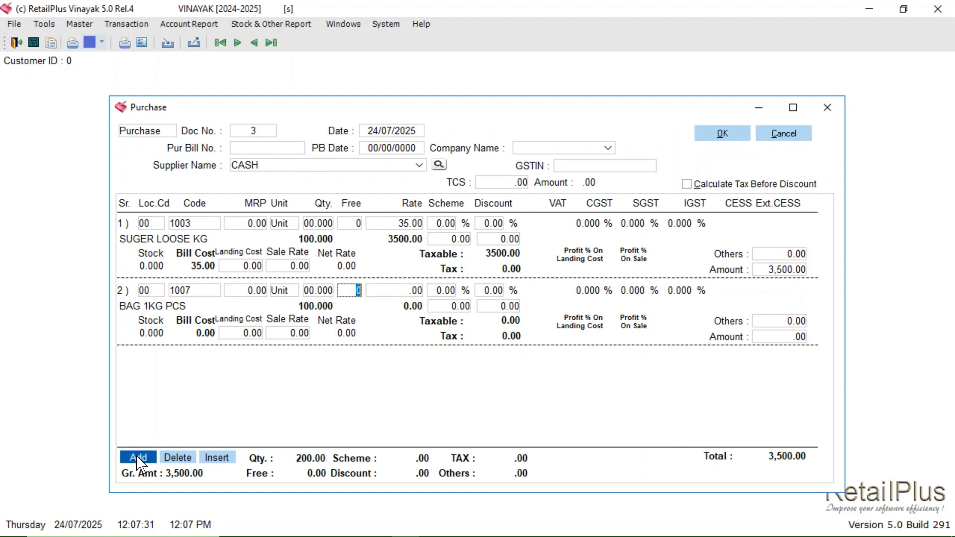
click(203, 362)
text(BA)
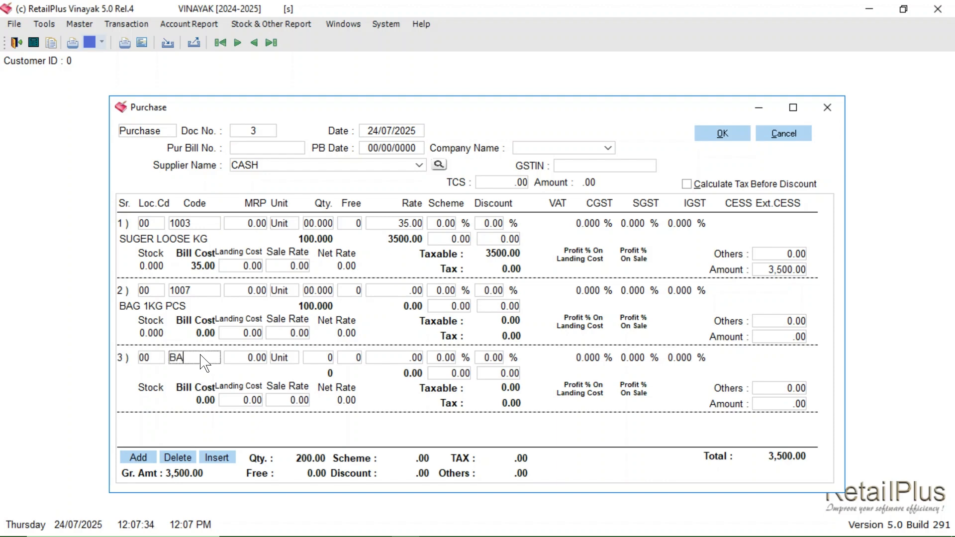
text(G)
key(Return)
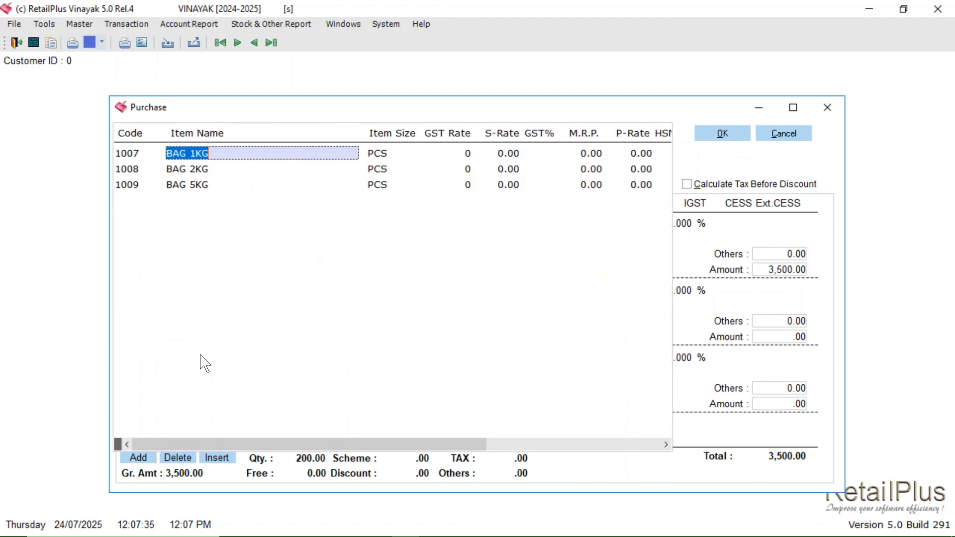
double_click(213, 169)
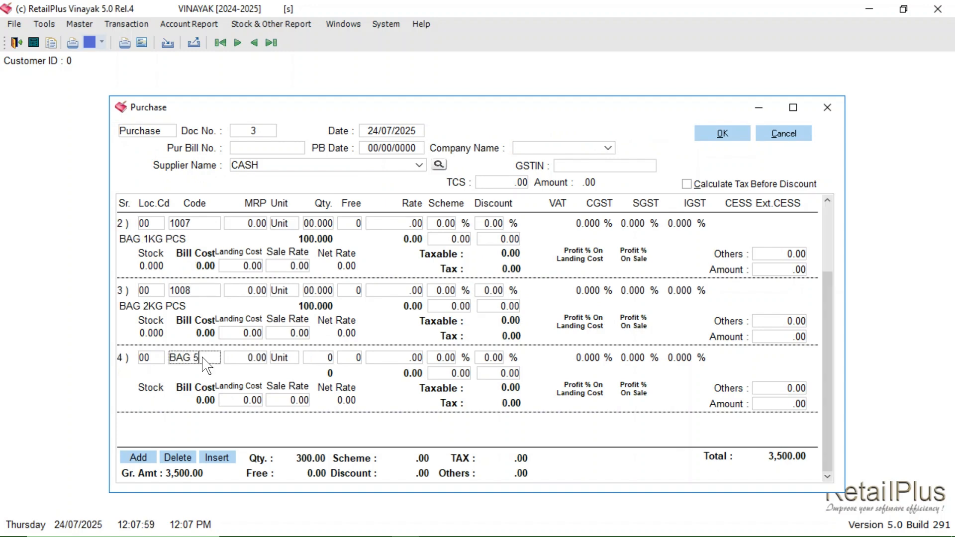
Step: Enter BAG 5KG PCS with quantity 100 on the fourth line, and set the 1KG, 2KG and 5KG bag rates to 0.40, 0.45 and 0.50
key(Return)
key(Return)
click(351, 358)
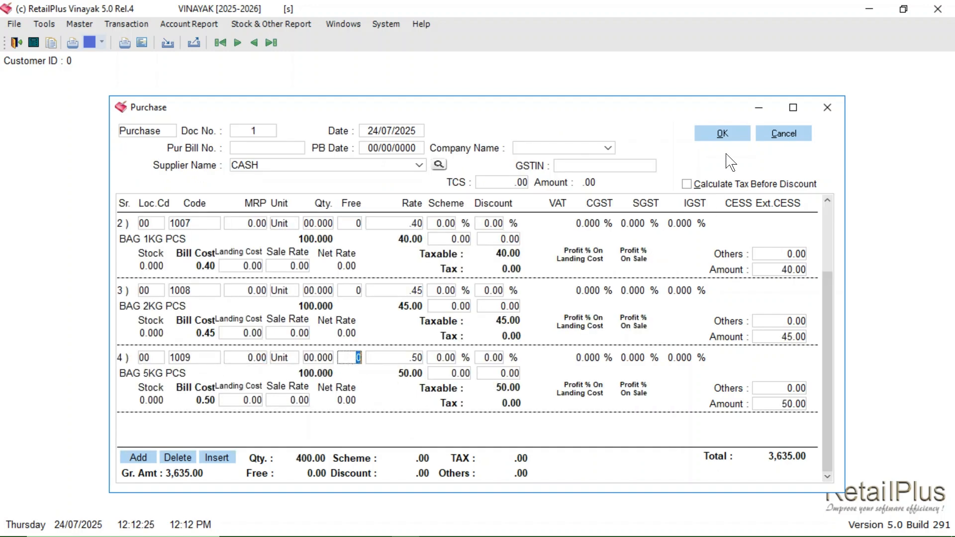
Step: Save the purchase without printing the voucher and close the Purchase window
click(724, 140)
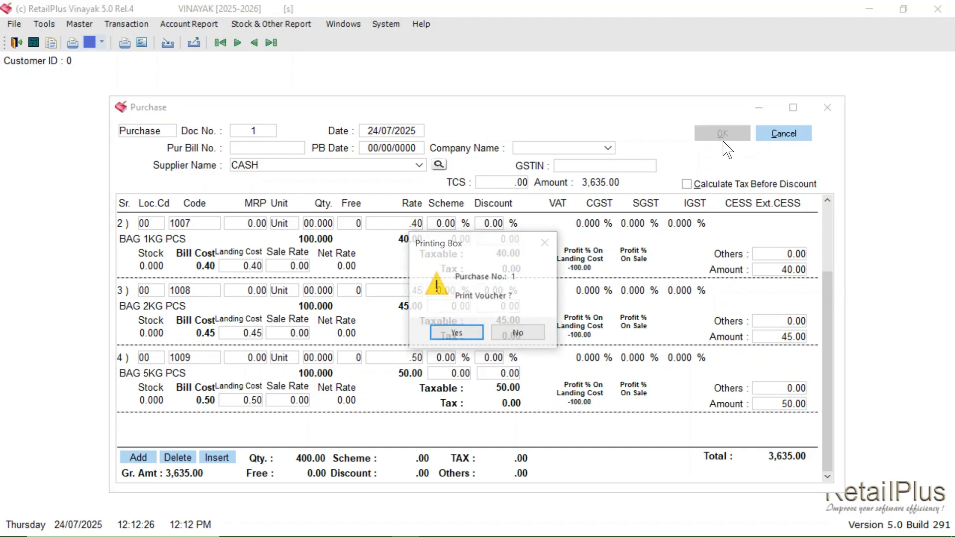
click(518, 333)
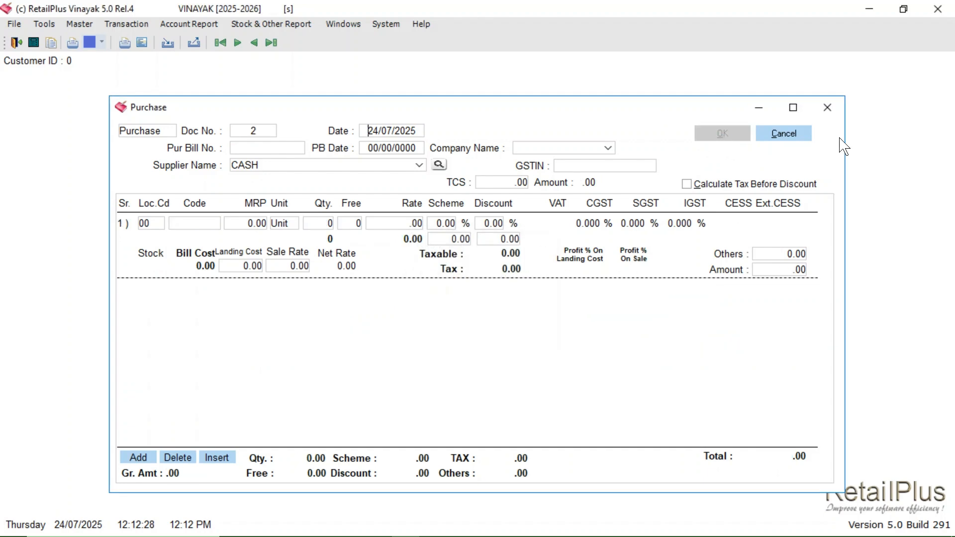
click(828, 110)
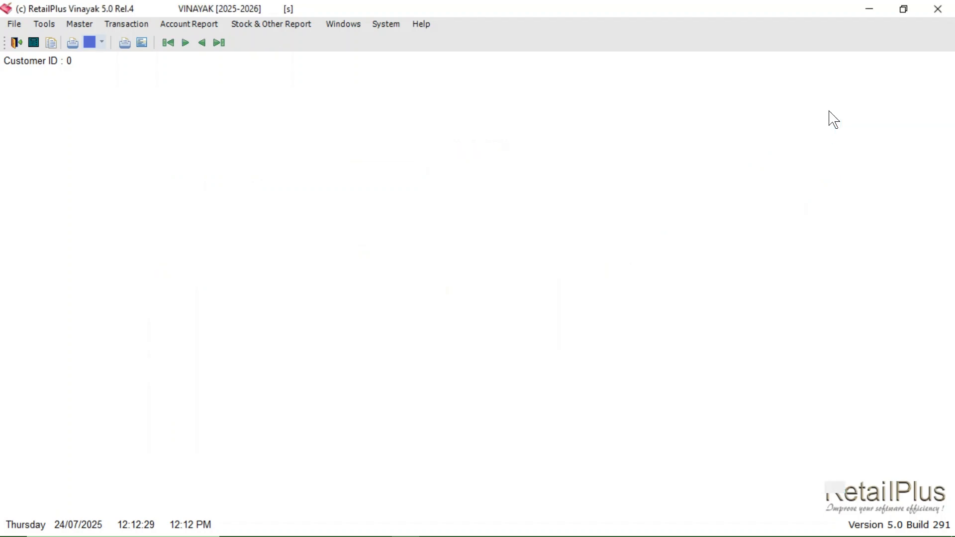
Step: Generate the Stock Statement to examine the balances of the purchased sugar and bags
click(264, 30)
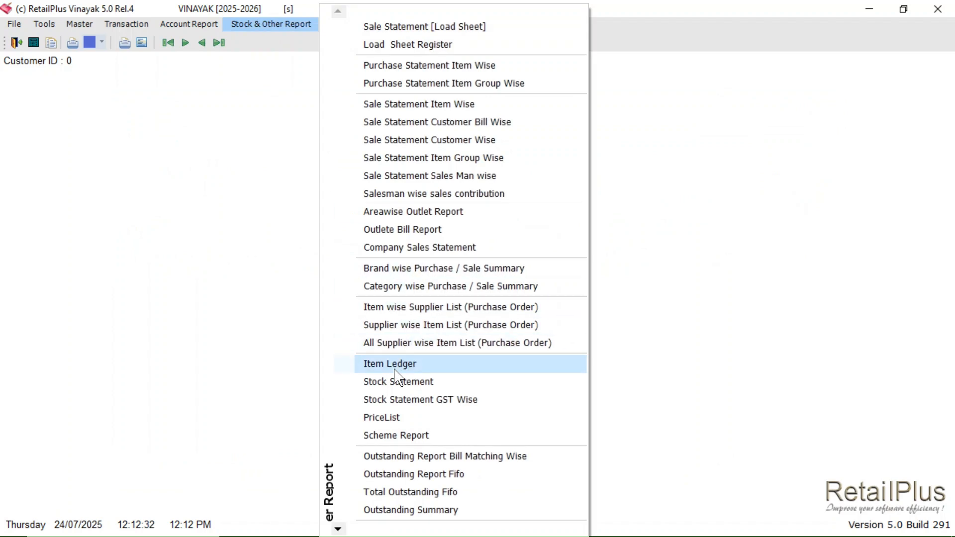
click(390, 382)
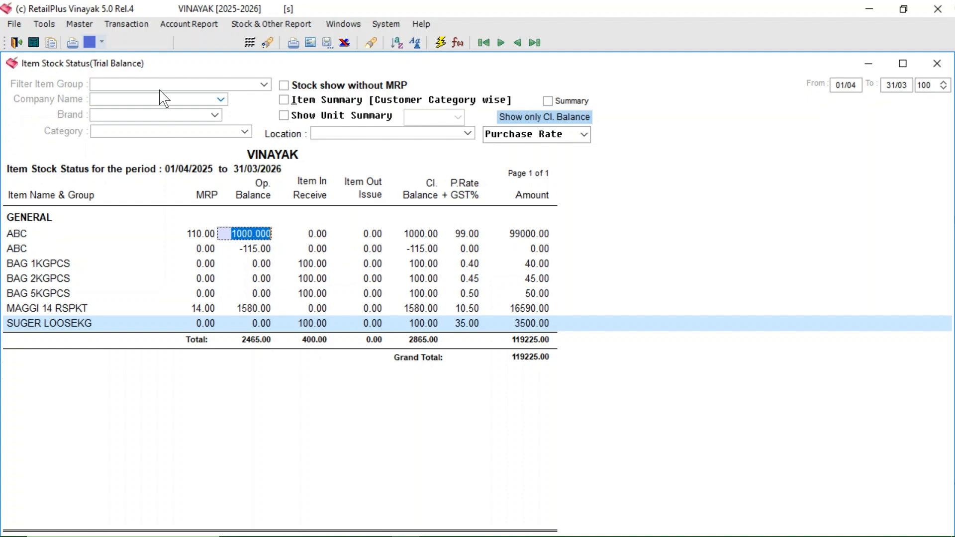
Step: Open an Inter Stock Transfer [Packing] entry and select SUGER 1KG PKT as the stock inward item
click(125, 24)
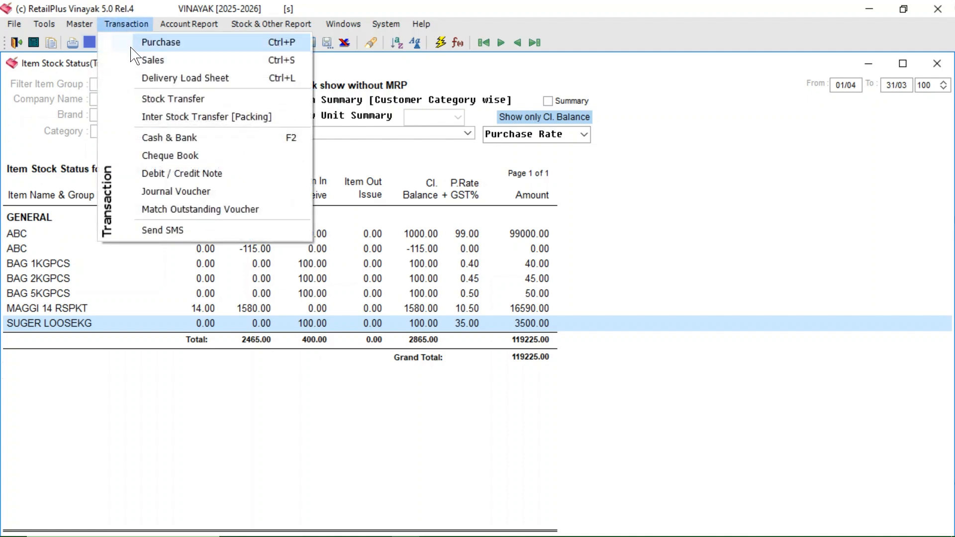
click(209, 120)
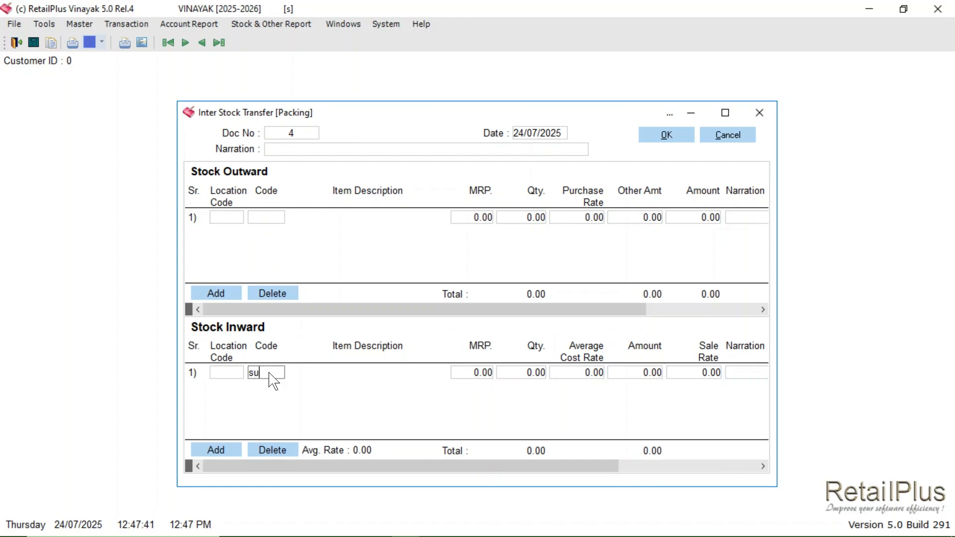
key(Return)
Step: Set the inward SUGER 1KG PKT quantity to 30, average cost rate to 37 and MRP to 55
key(Return)
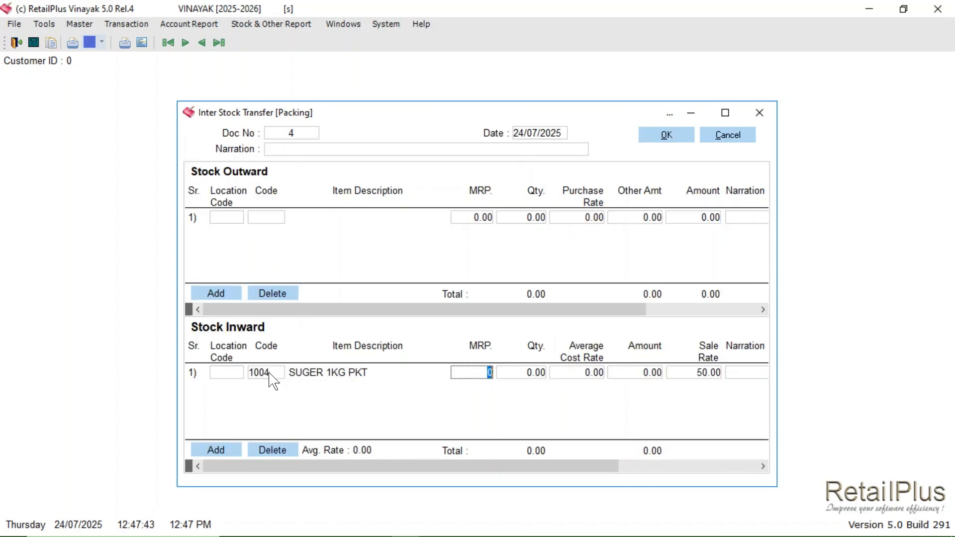
key(Return)
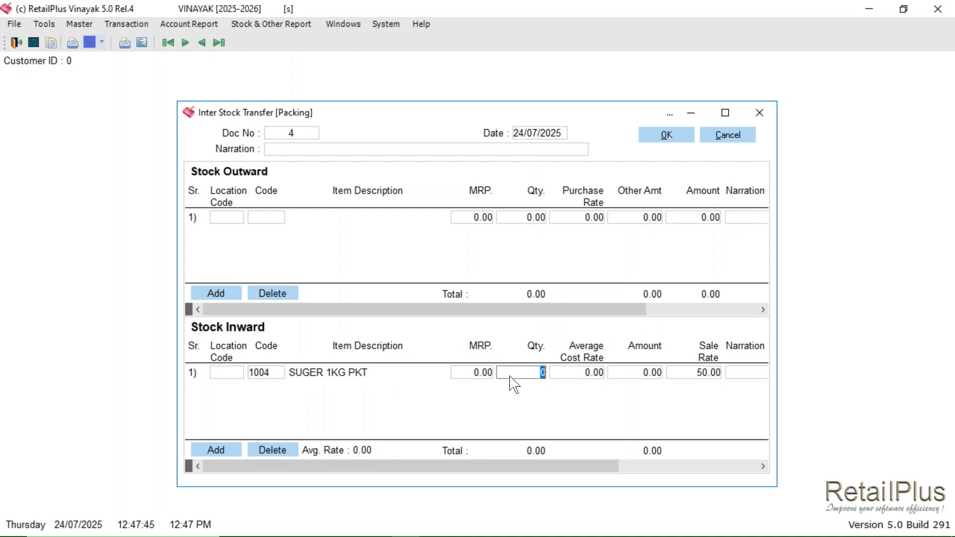
key(Return)
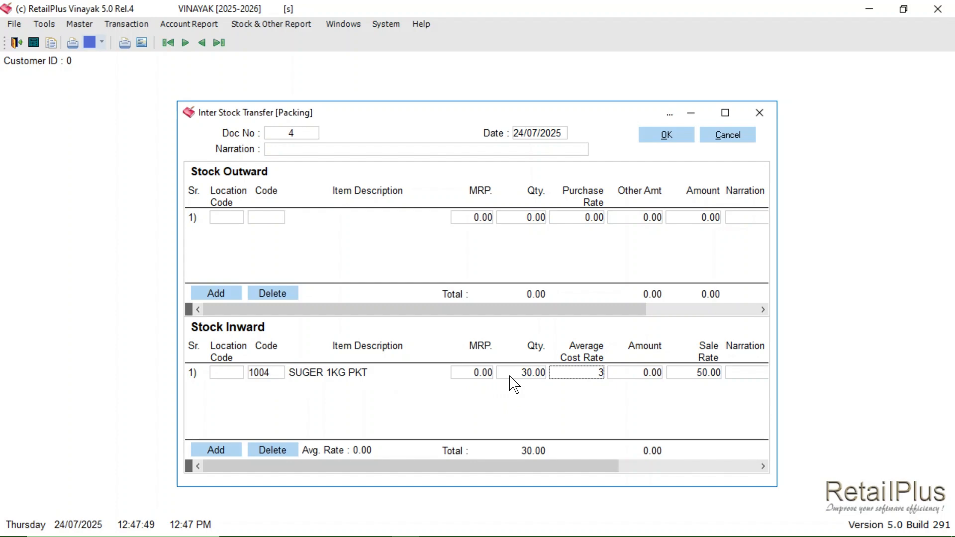
key(Return)
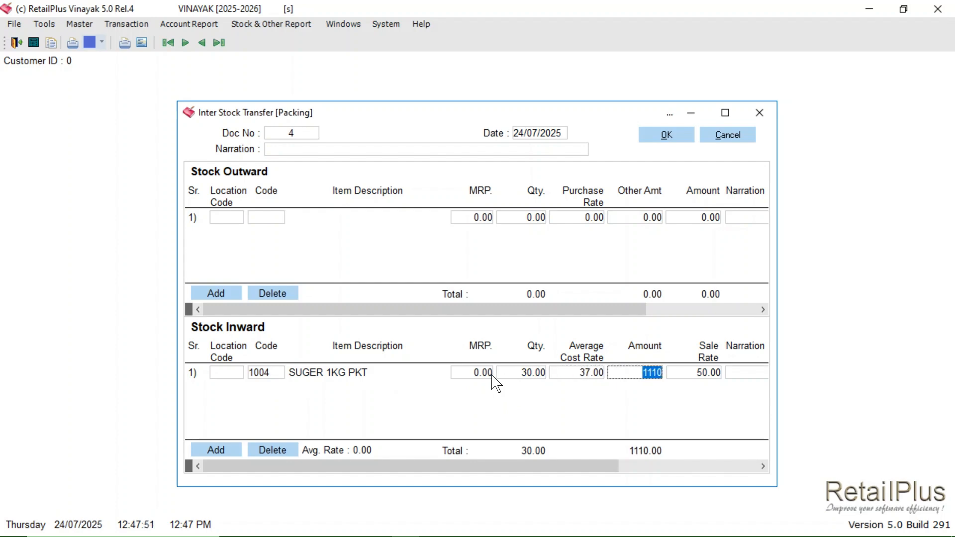
click(490, 374)
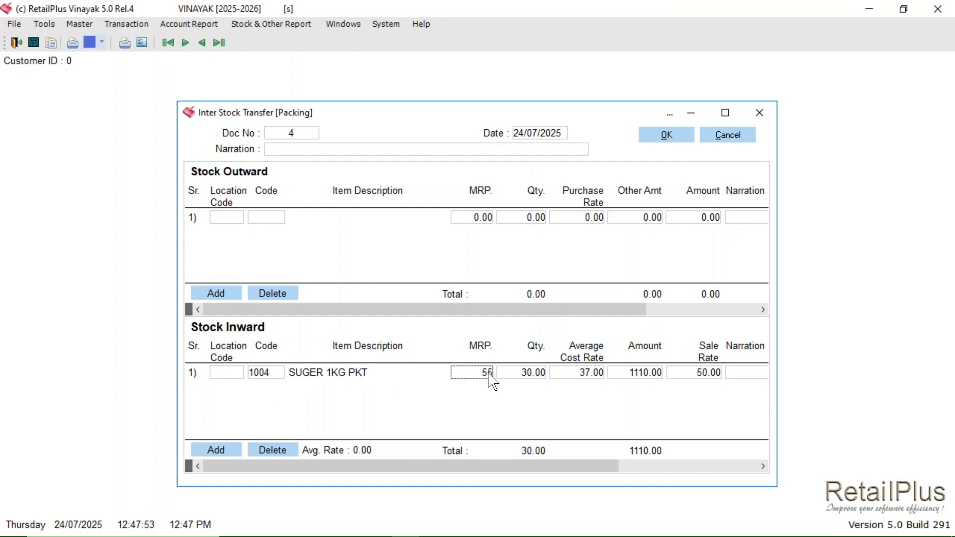
click(731, 378)
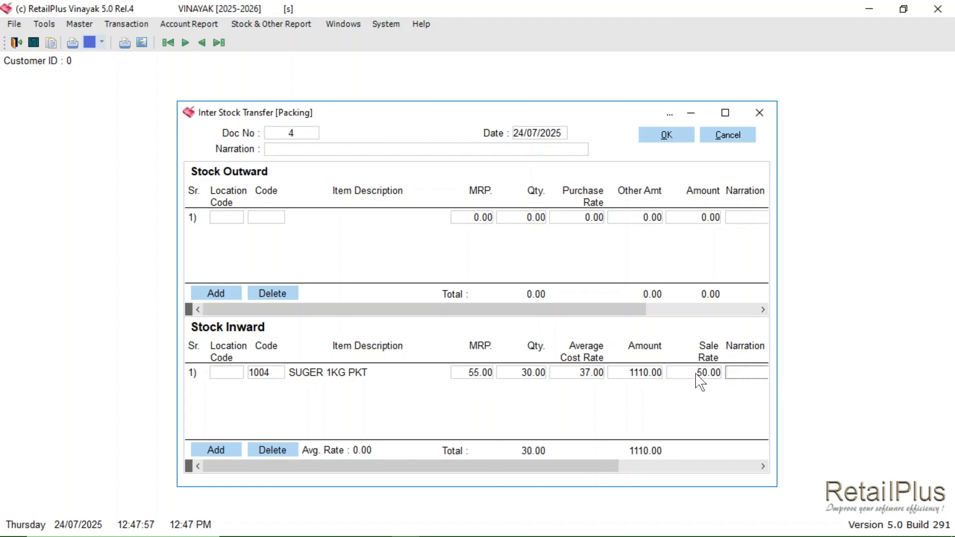
Step: Fetch the stock outward items from the SUGER 1KG PKT formula, save the packing transfer and close its window
drag(490, 467, 652, 462)
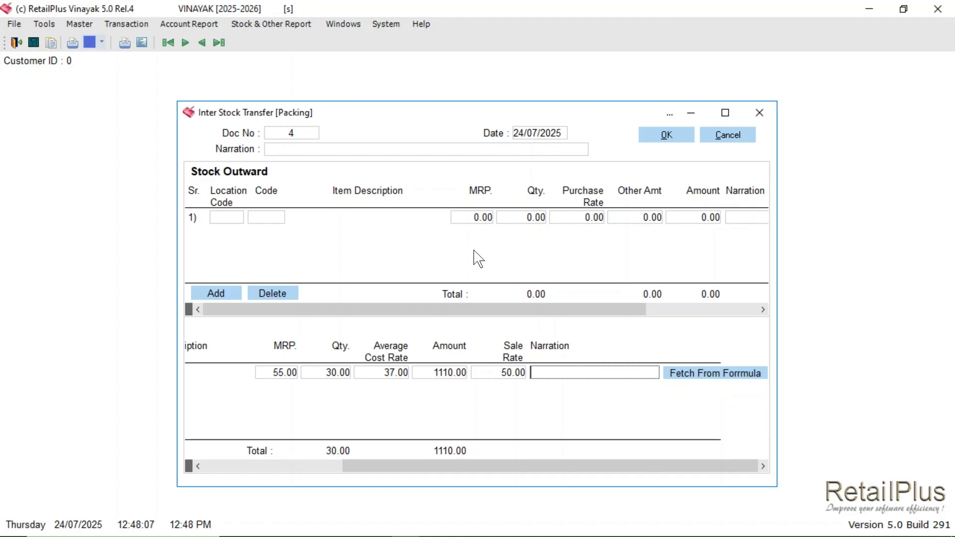
click(705, 381)
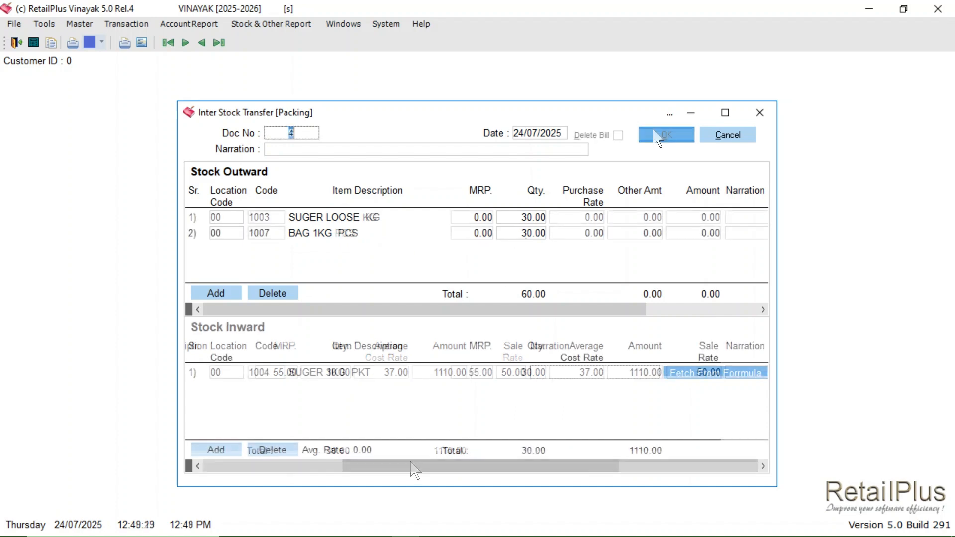
click(655, 136)
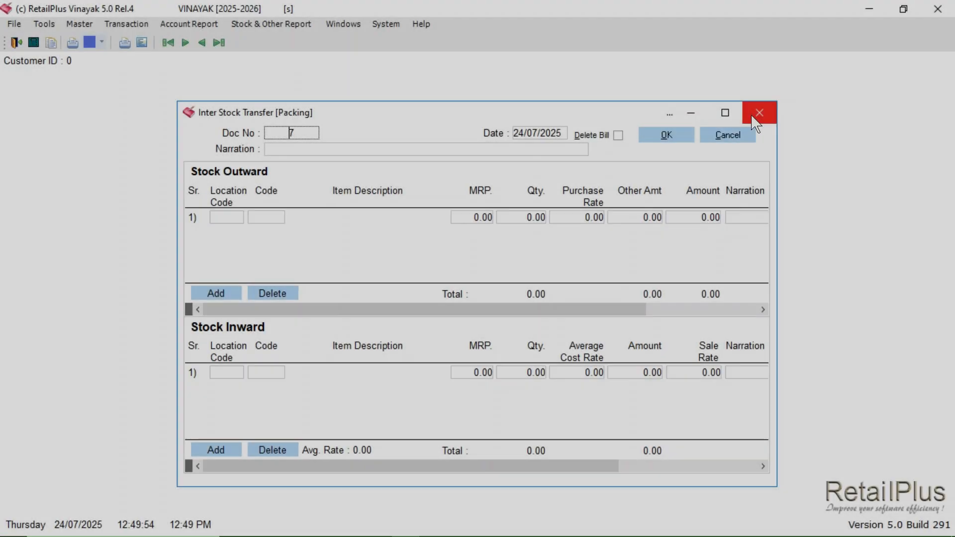
click(757, 113)
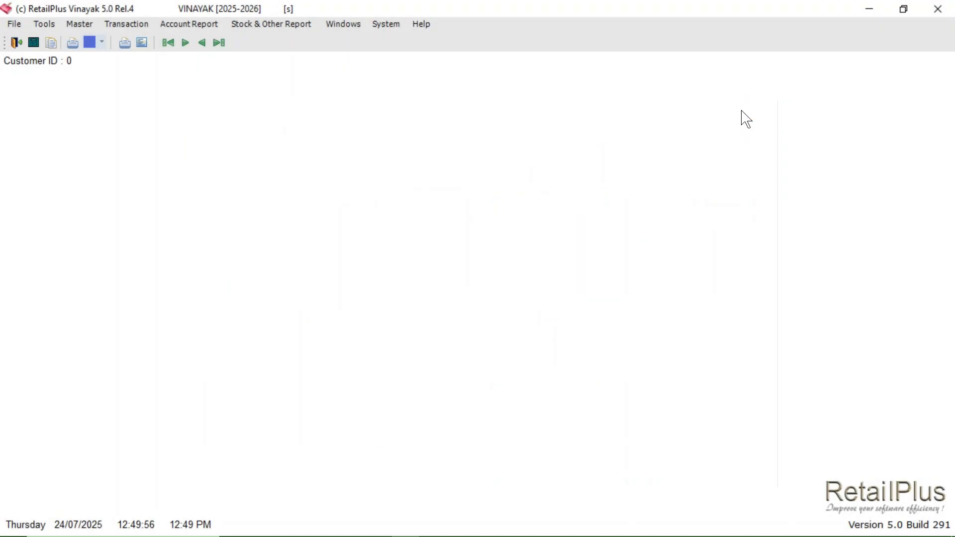
Step: Generate the Stock Statement again and examine the SUGER 1KG PKT row and the raw material balances
click(257, 24)
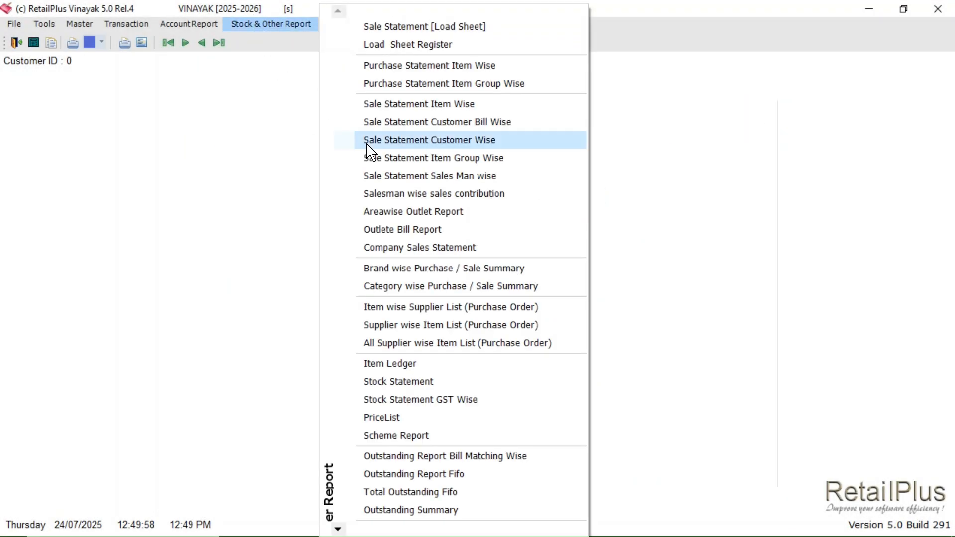
click(404, 382)
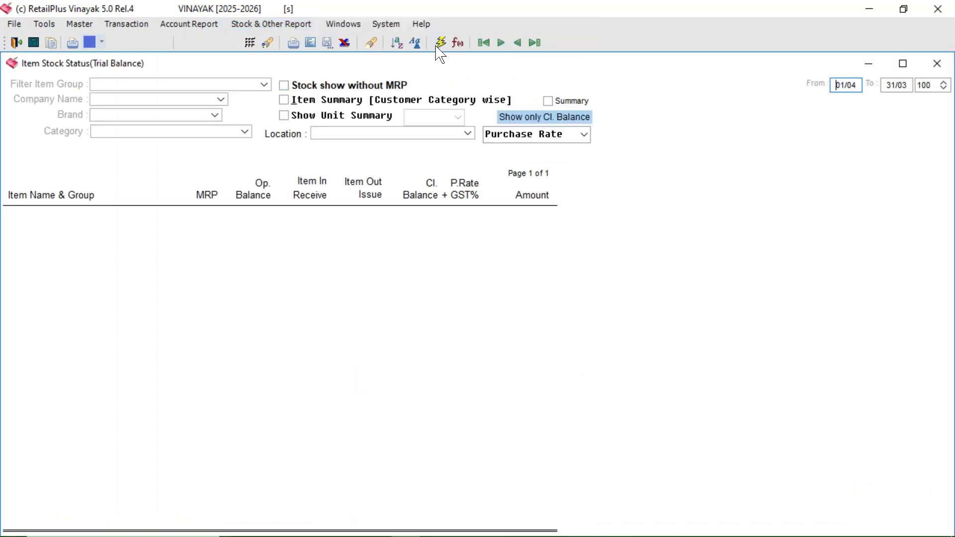
click(439, 44)
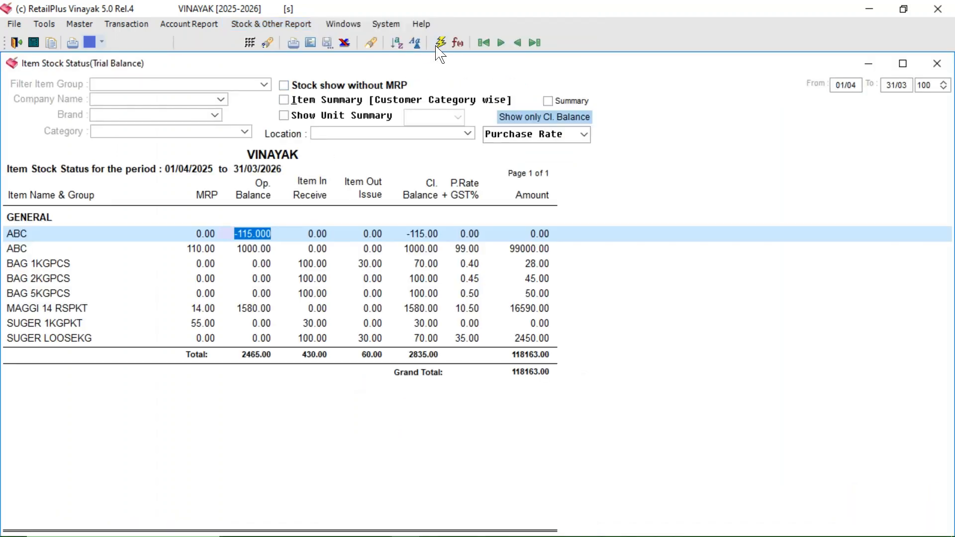
click(38, 326)
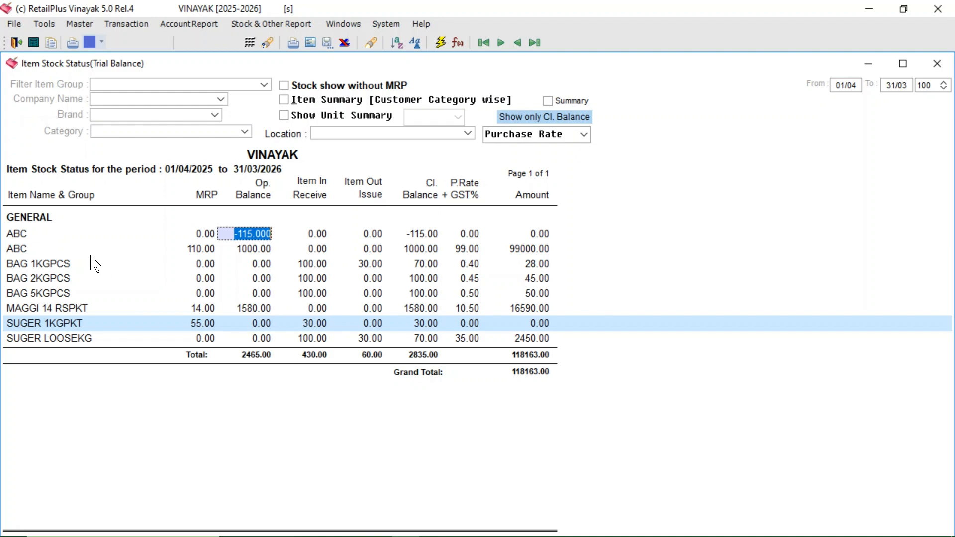
Step: Open a new Inter Stock Transfer [Packing] entry and select SUGER 2KG PKT at location 00 as the stock inward item
click(56, 263)
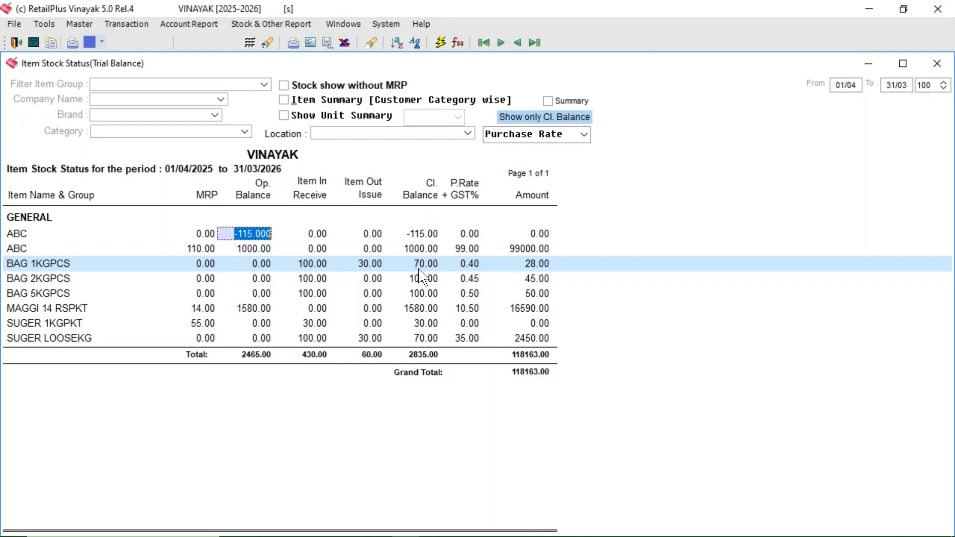
click(124, 25)
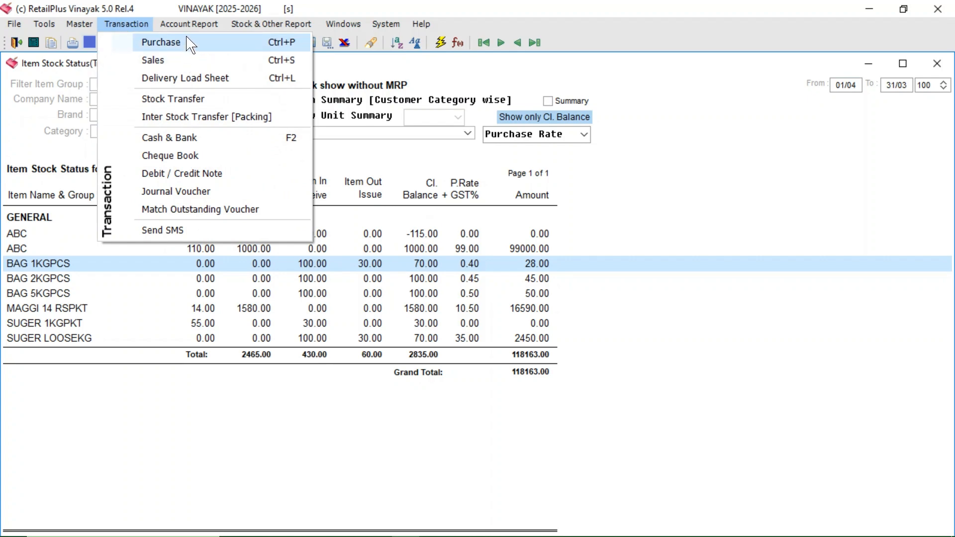
click(172, 122)
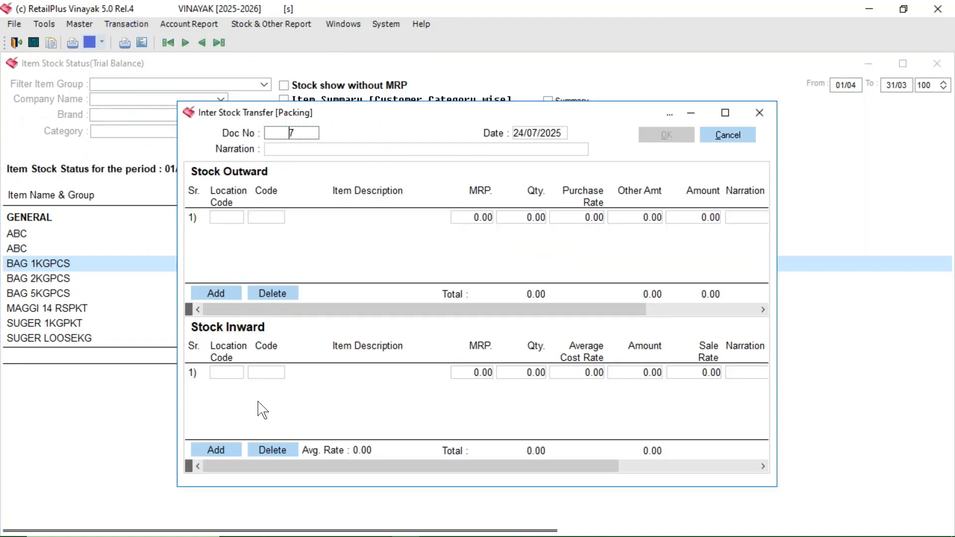
click(253, 374)
click(239, 373)
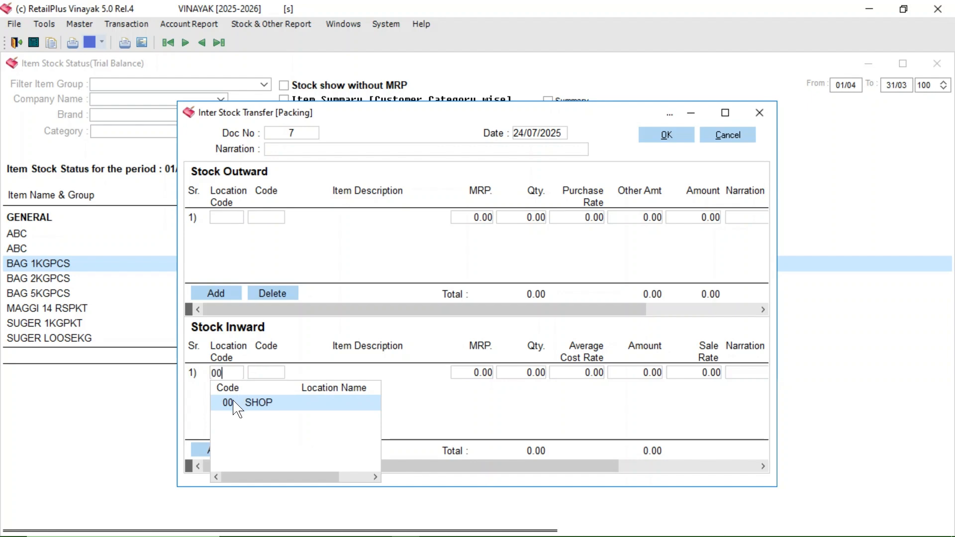
click(256, 377)
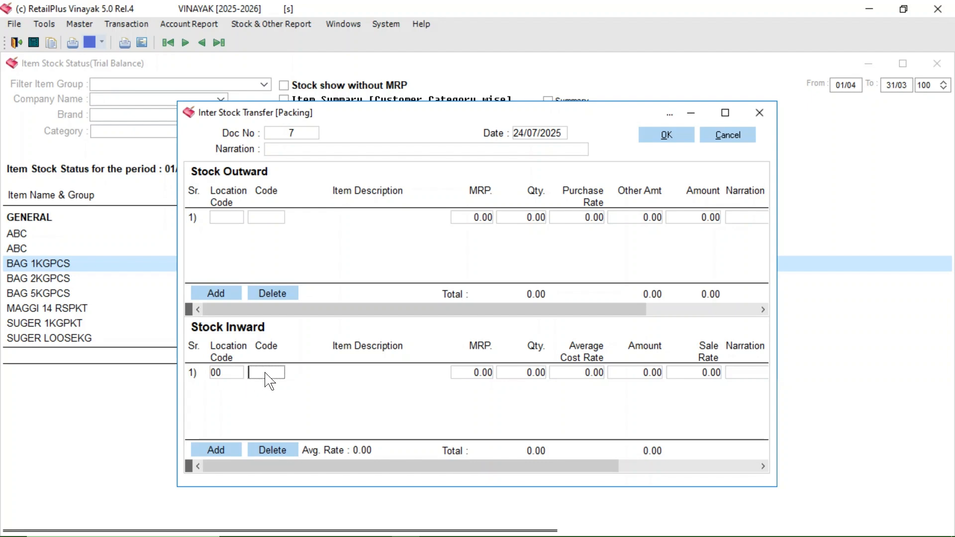
text(su)
key(Return)
key(Down)
key(Return)
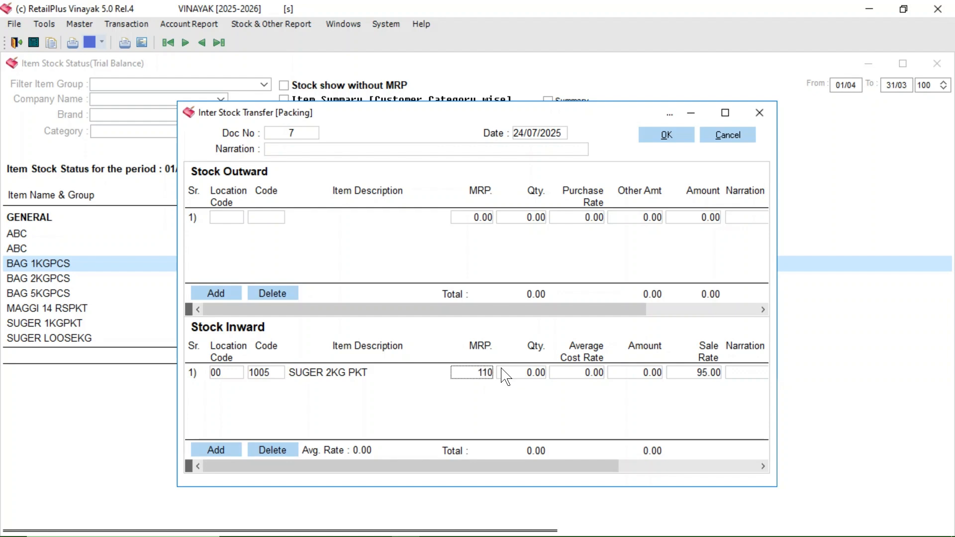
Step: Set the inward SUGER 2KG PKT MRP to 110, quantity to 20 and average cost rate to 90
key(Return)
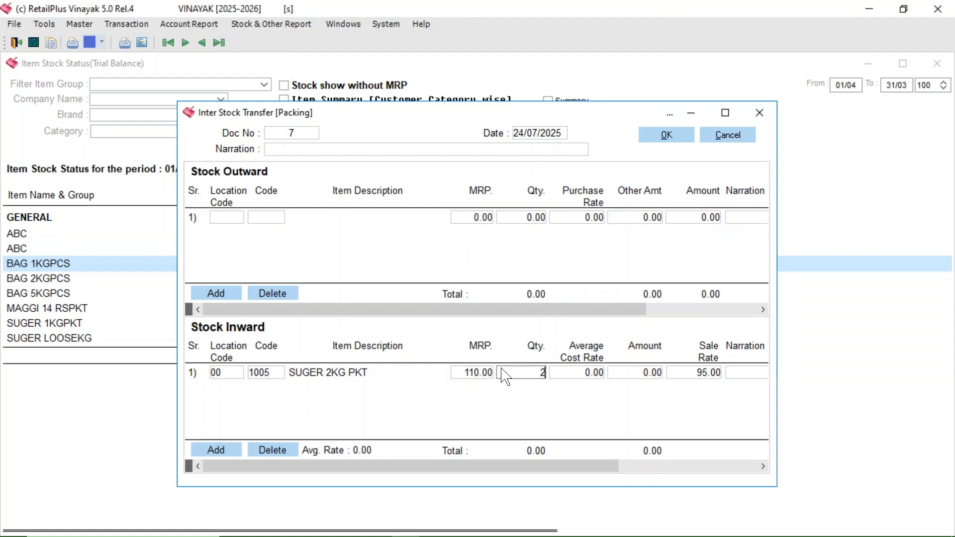
key(Return)
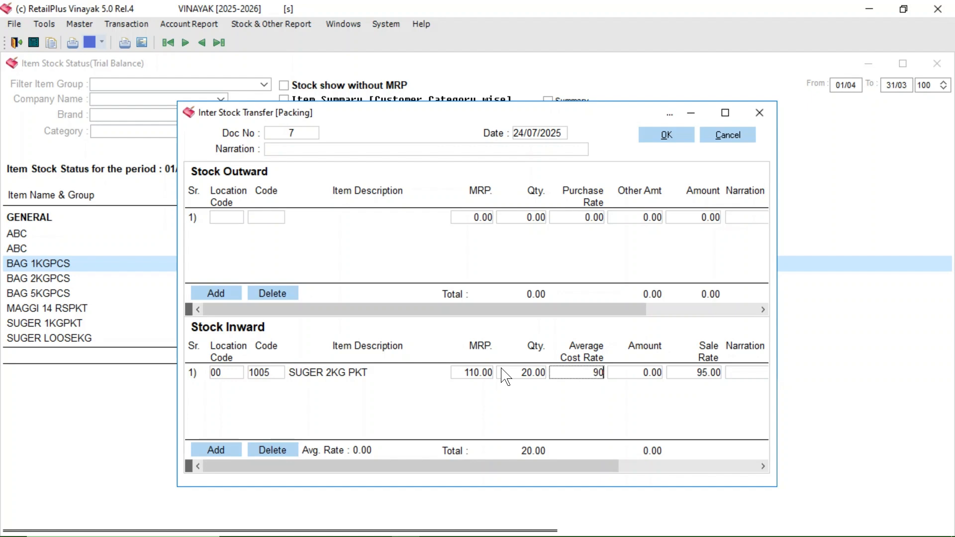
key(Return)
key(Return)
Step: Fetch the stock outward items from the SUGER 2KG PKT formula and save the packing transfer
click(546, 462)
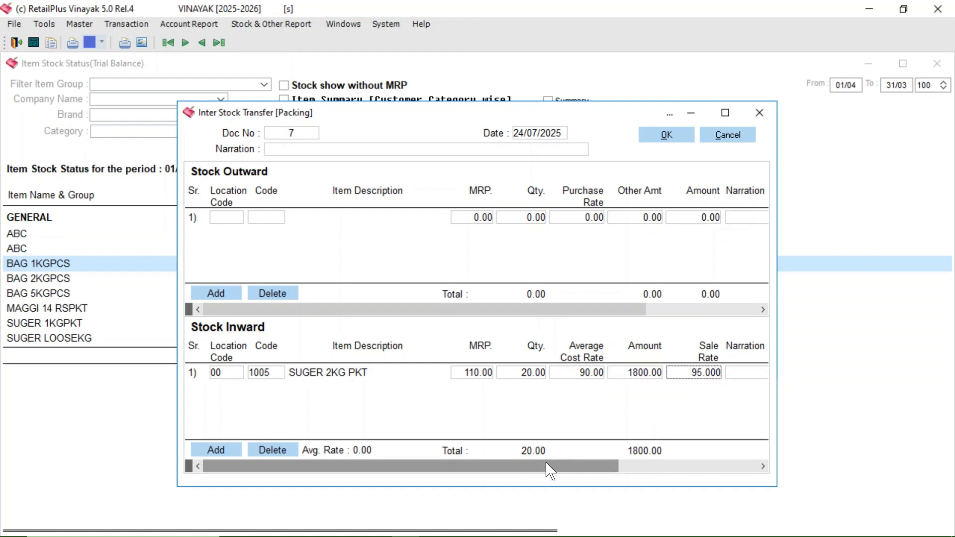
drag(549, 470, 688, 523)
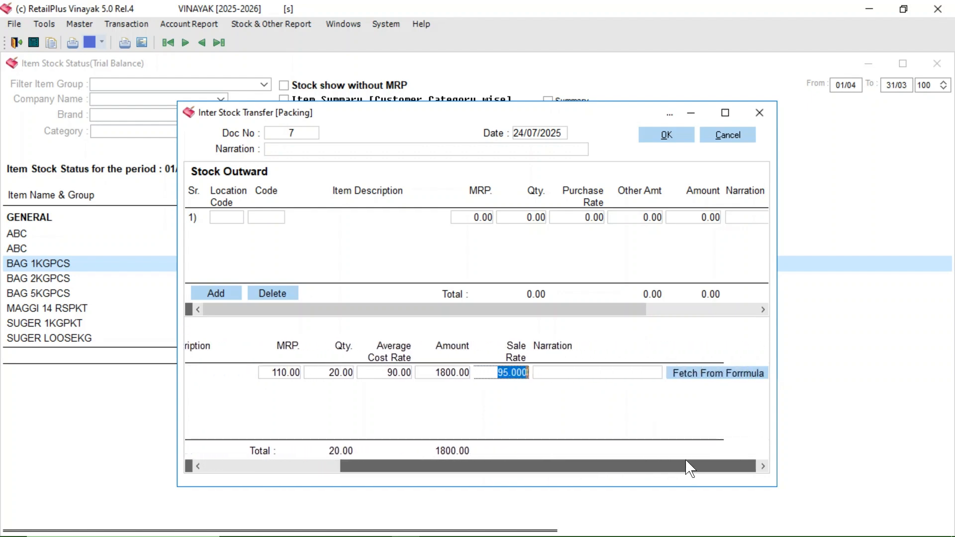
click(702, 376)
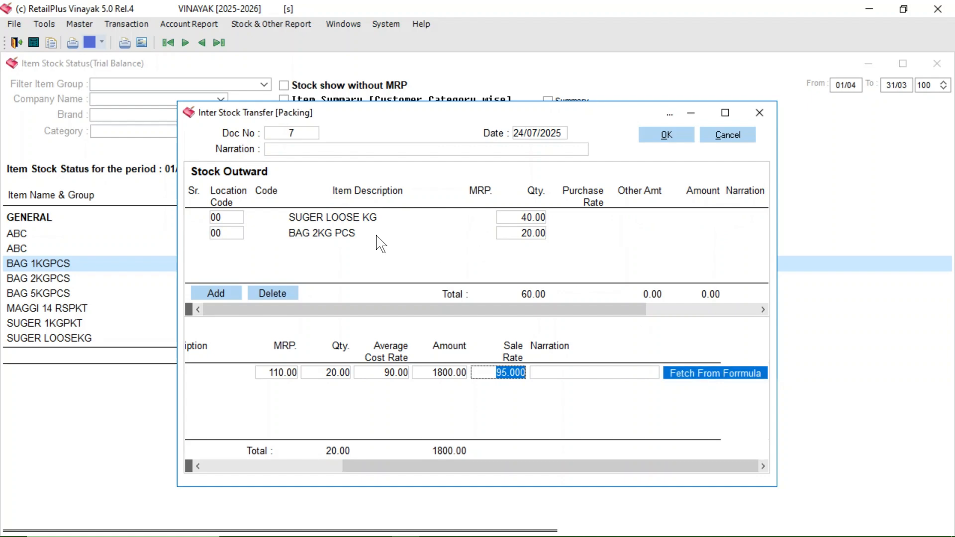
click(503, 219)
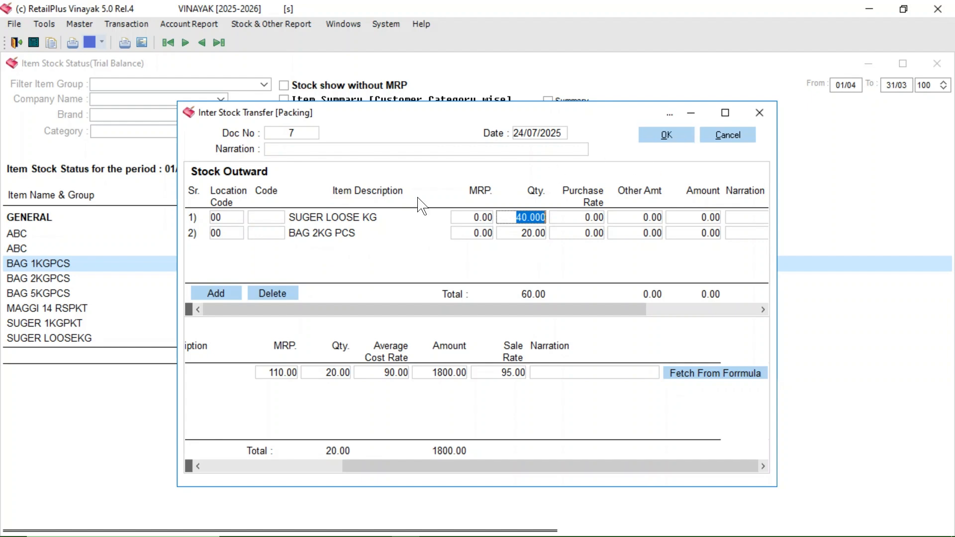
click(657, 135)
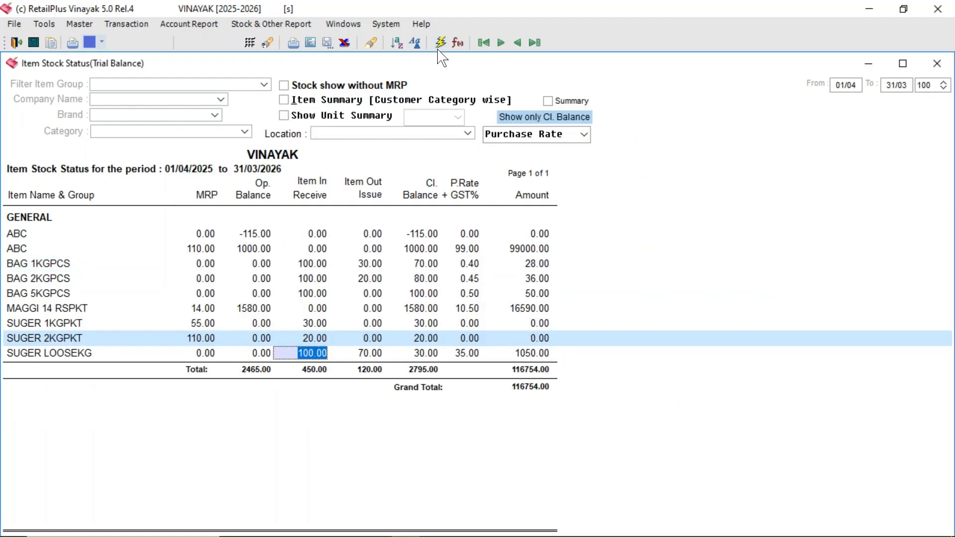
Step: Refresh the item stock status and examine the SUGER 2KG PKT, BAG 1KG and BAG 2KG rows
click(440, 45)
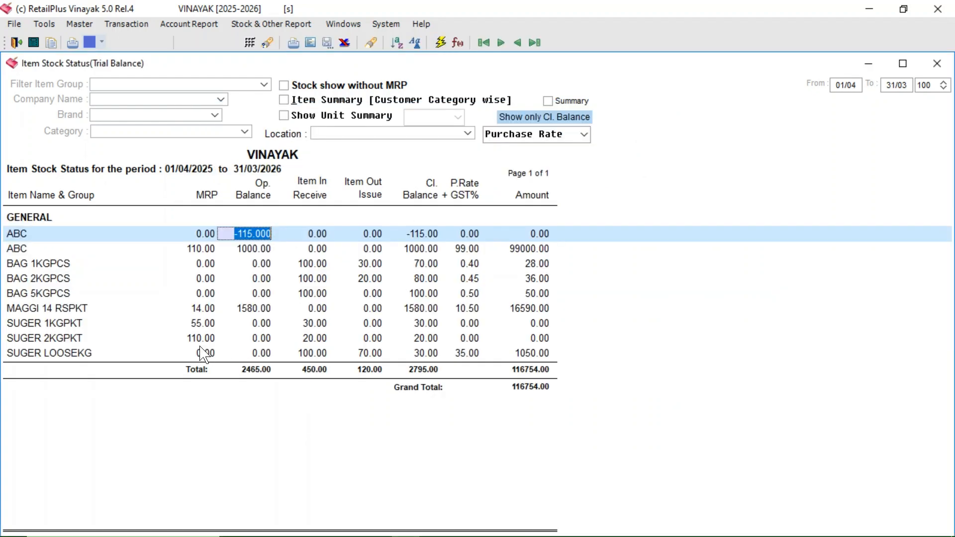
click(102, 338)
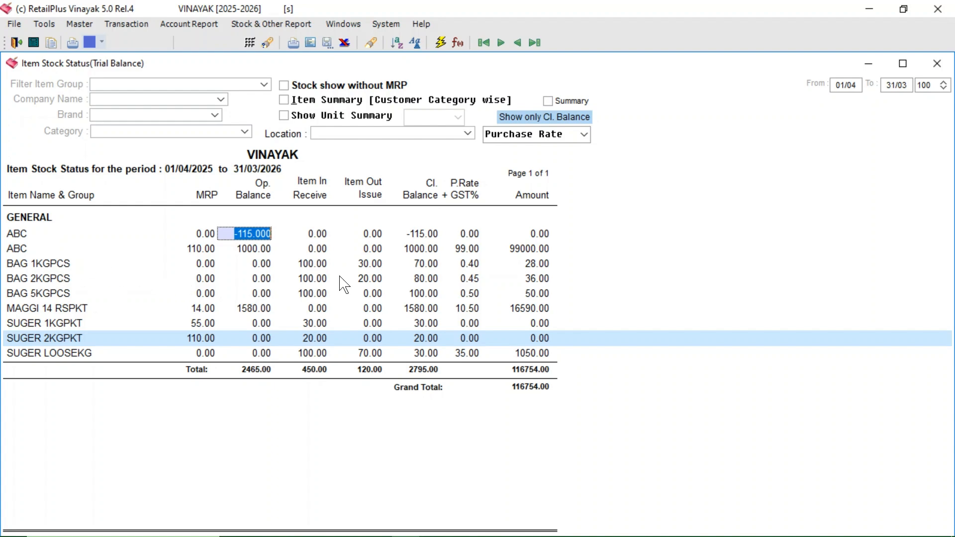
click(369, 263)
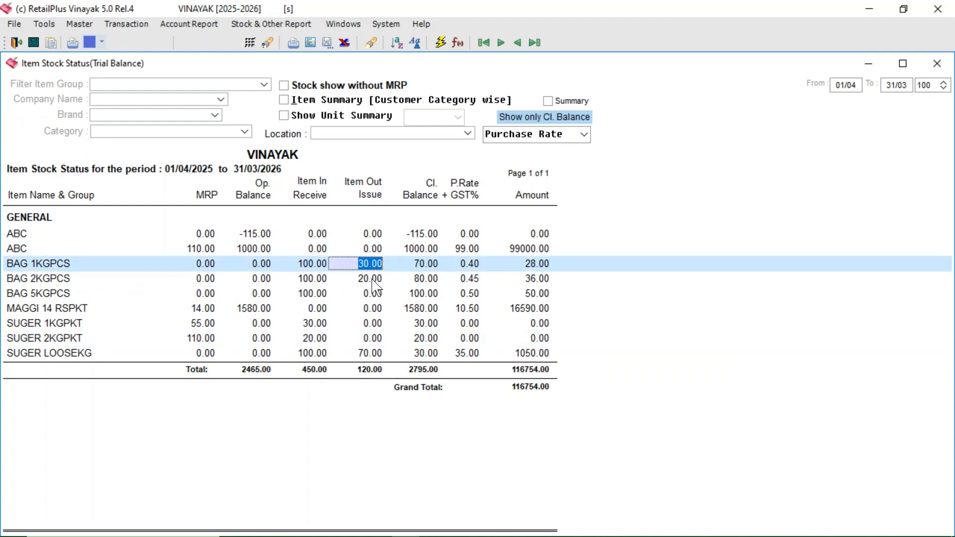
click(372, 278)
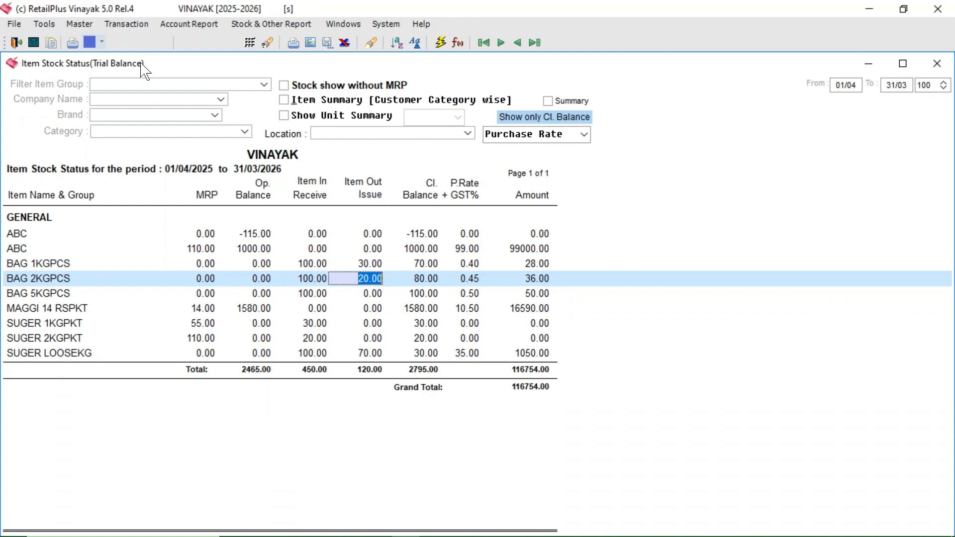
Step: Open a new cash sale invoice and enter SUGER 1KG PKT as the first item
click(110, 25)
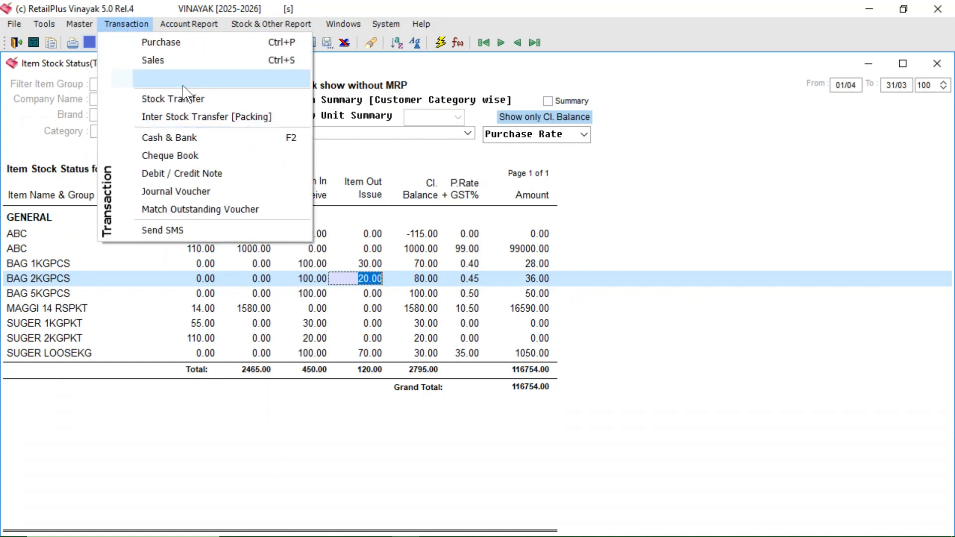
click(171, 62)
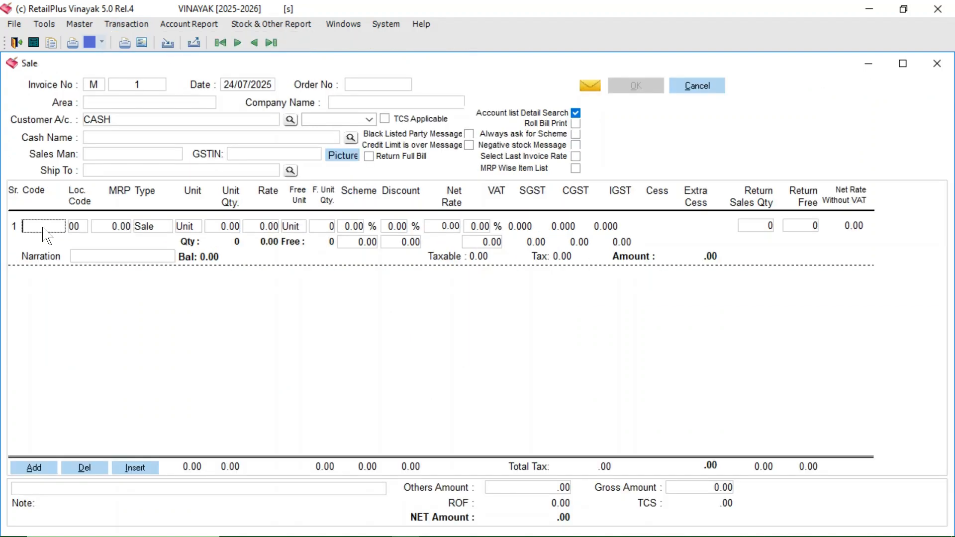
text(S)
key(Return)
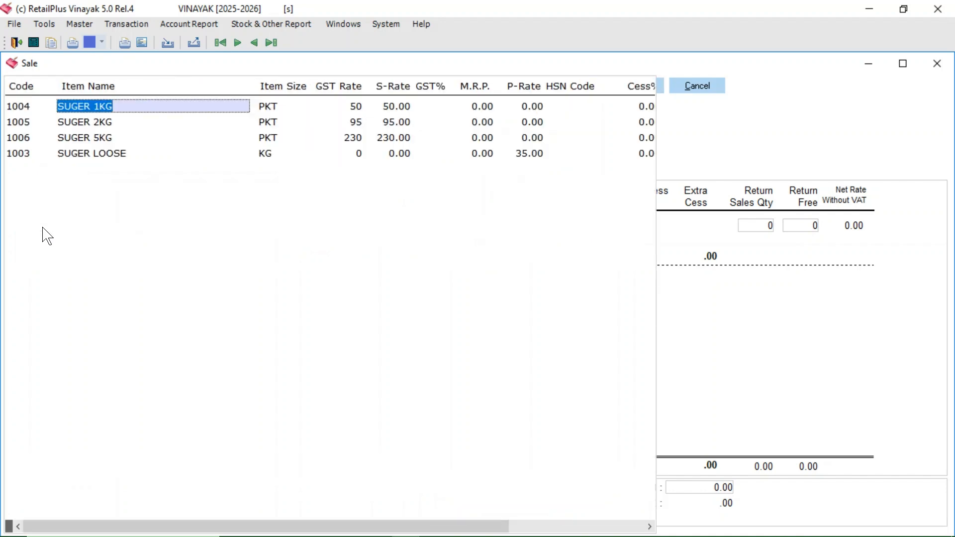
key(Return)
key(Return)
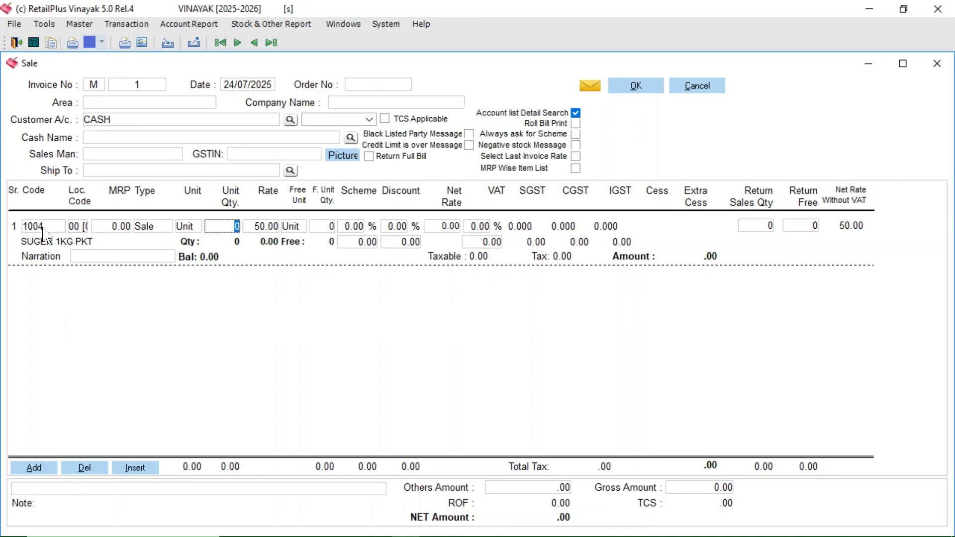
Step: Choose the MRP 55 SHOP stock for SUGER 1KG PKT and set its sale quantity to 2
click(43, 227)
click(75, 231)
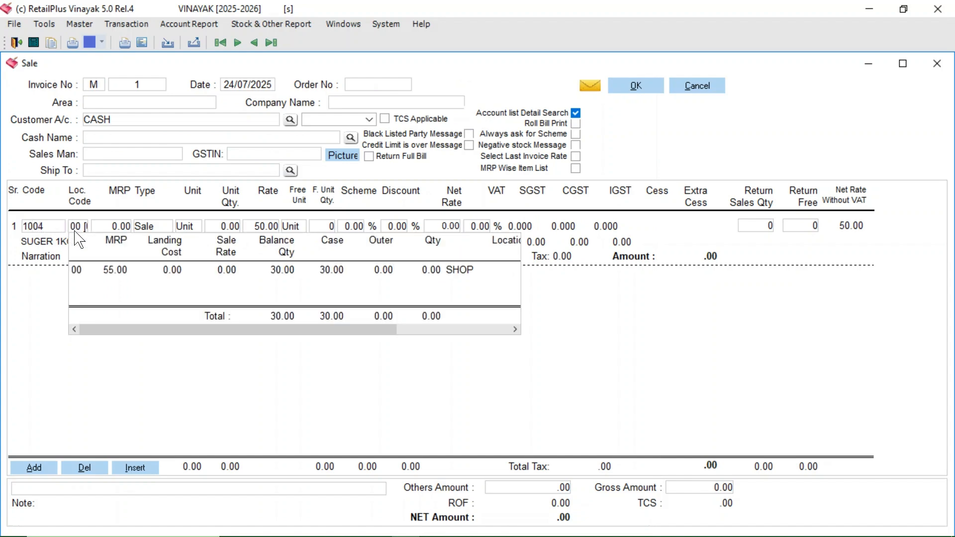
key(Down)
key(Return)
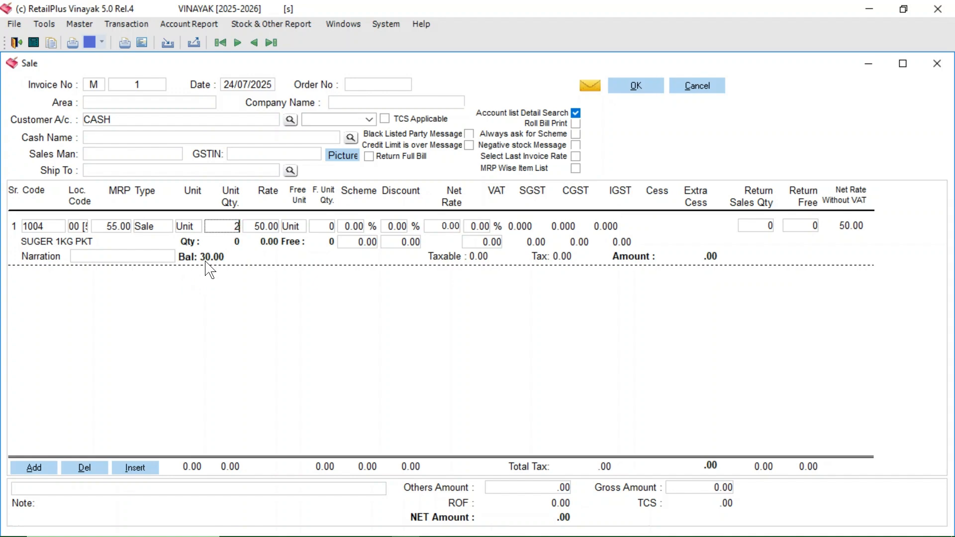
key(Return)
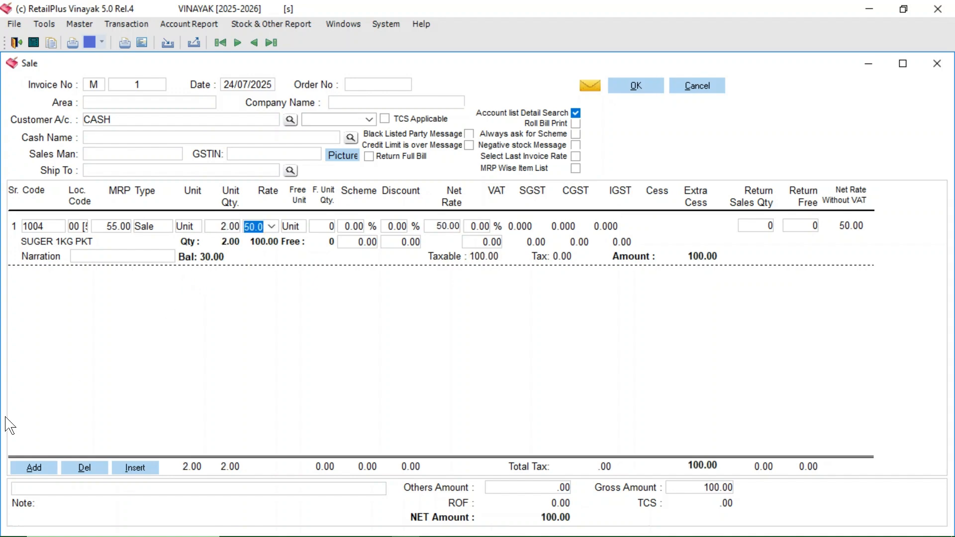
Step: Add a second line to the sale and enter SUGER 2KG PKT as its item
click(34, 468)
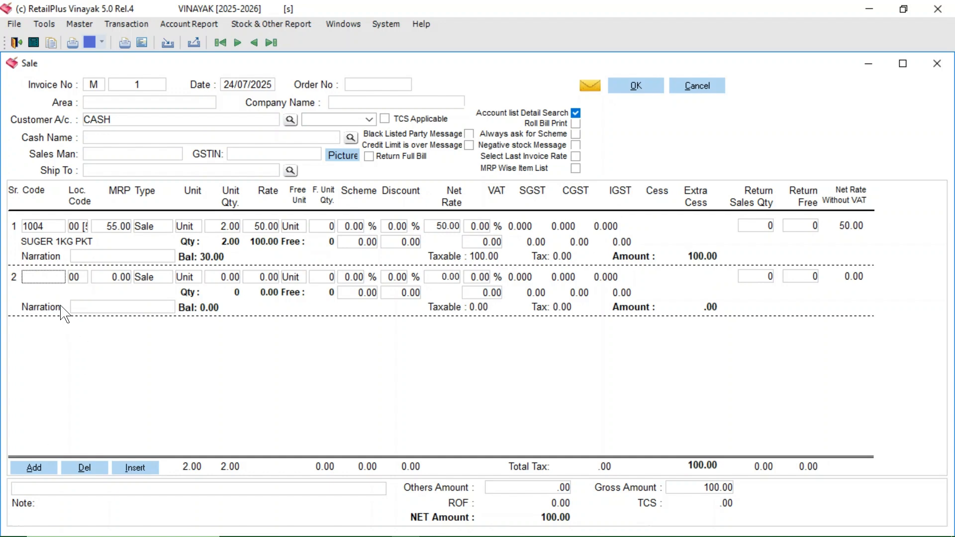
text(S)
key(Return)
key(Down)
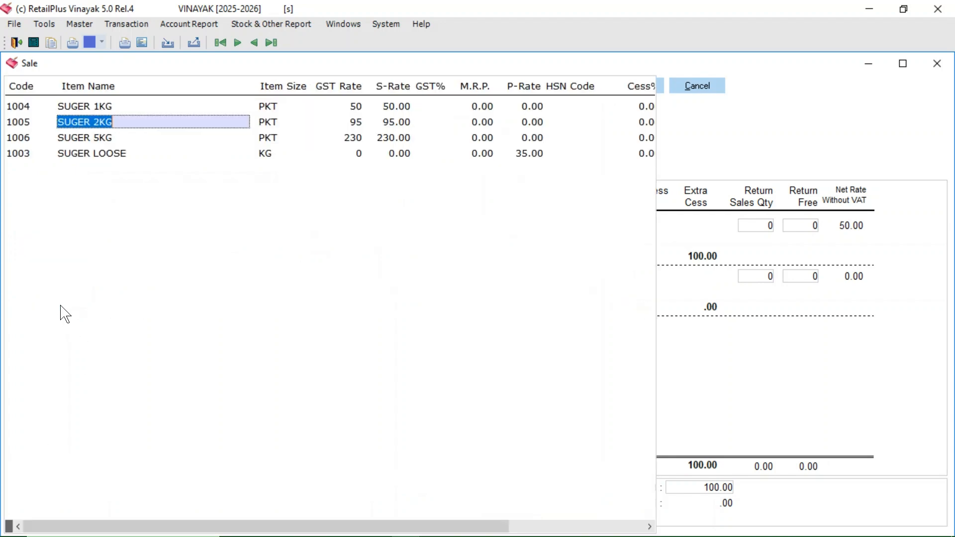
key(Return)
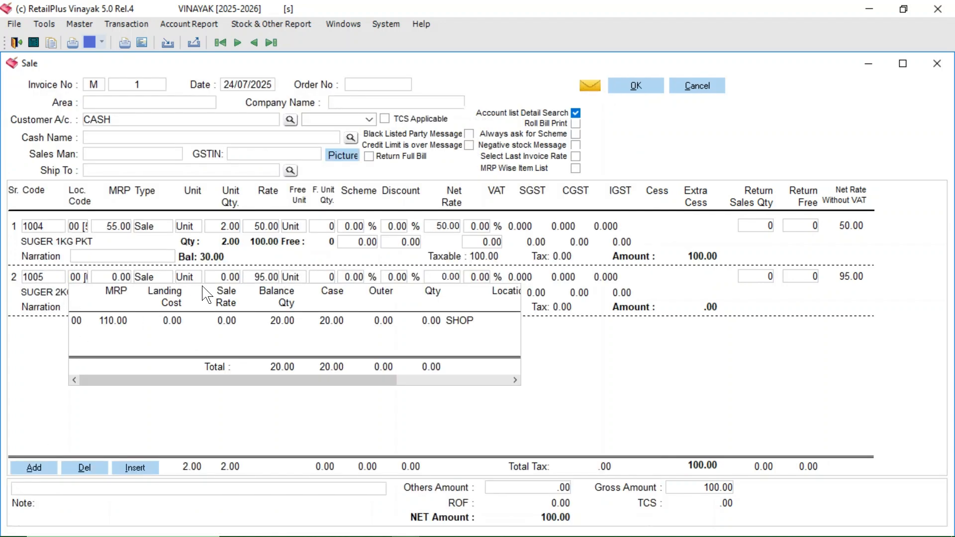
Step: Choose the MRP 110 SHOP stock for SUGER 2KG PKT, set its quantity to 3 and decline adding another item
click(47, 279)
key(Return)
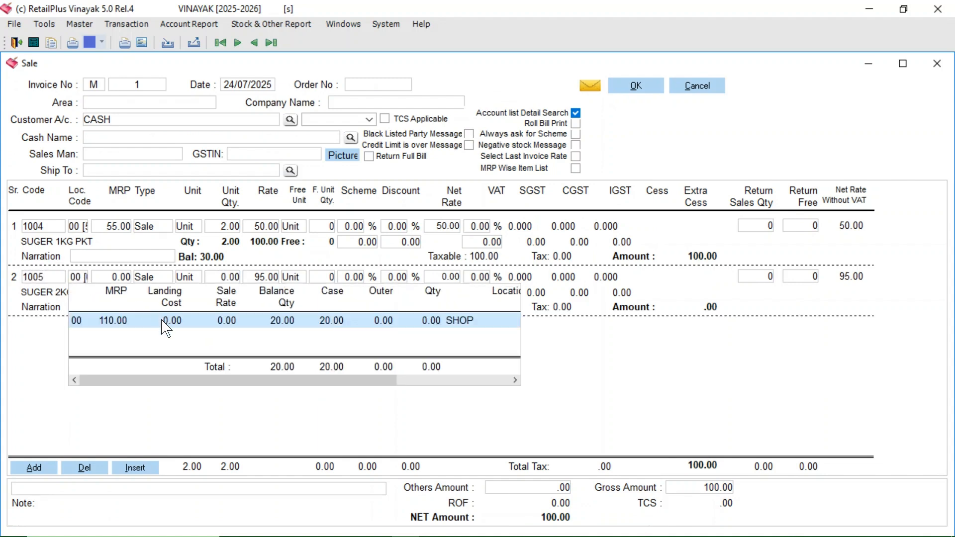
key(Return)
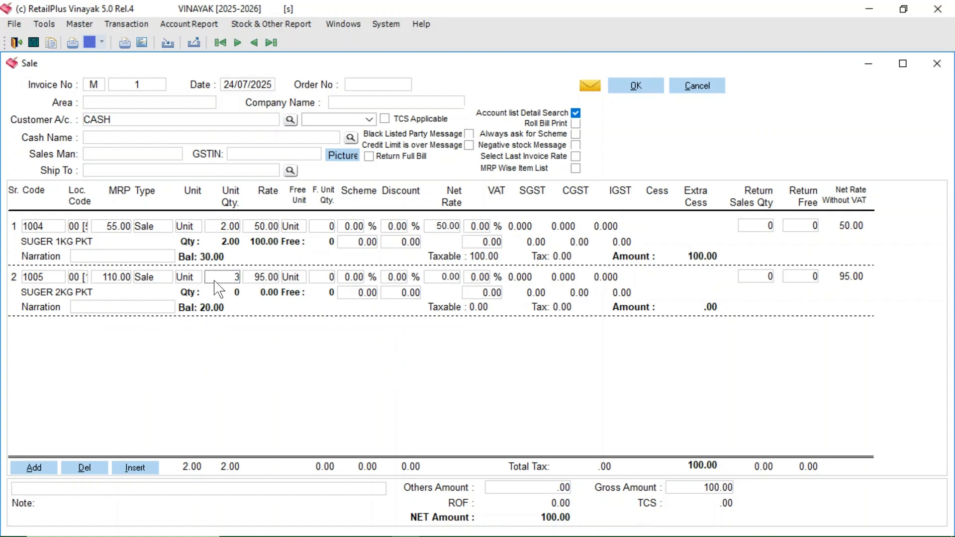
key(Return)
key(Return)
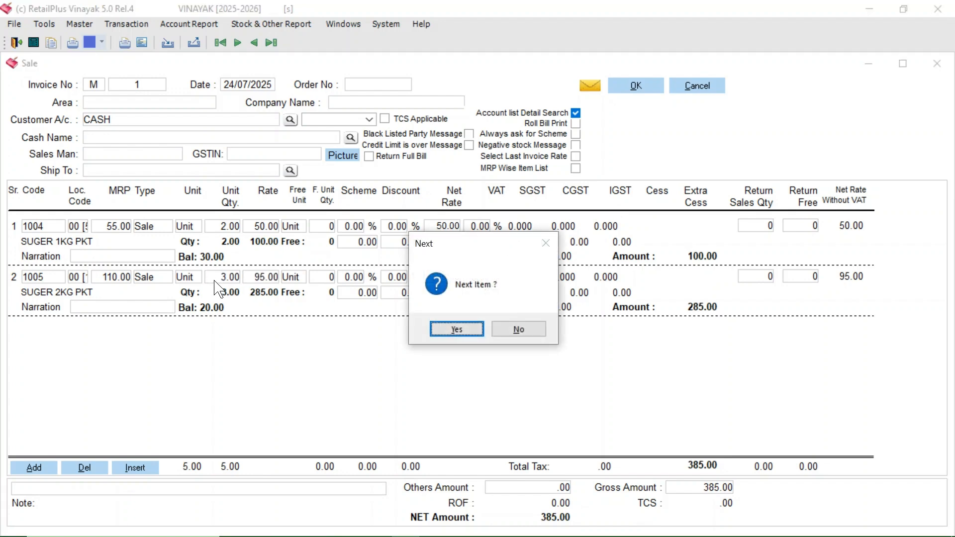
click(506, 326)
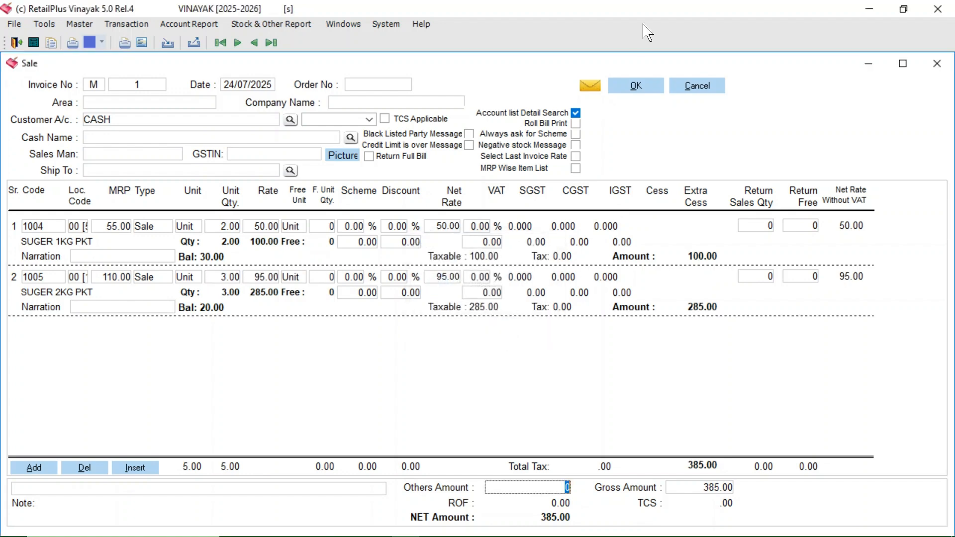
Step: Save the sale invoice without printing the voucher and close the sale window
click(629, 87)
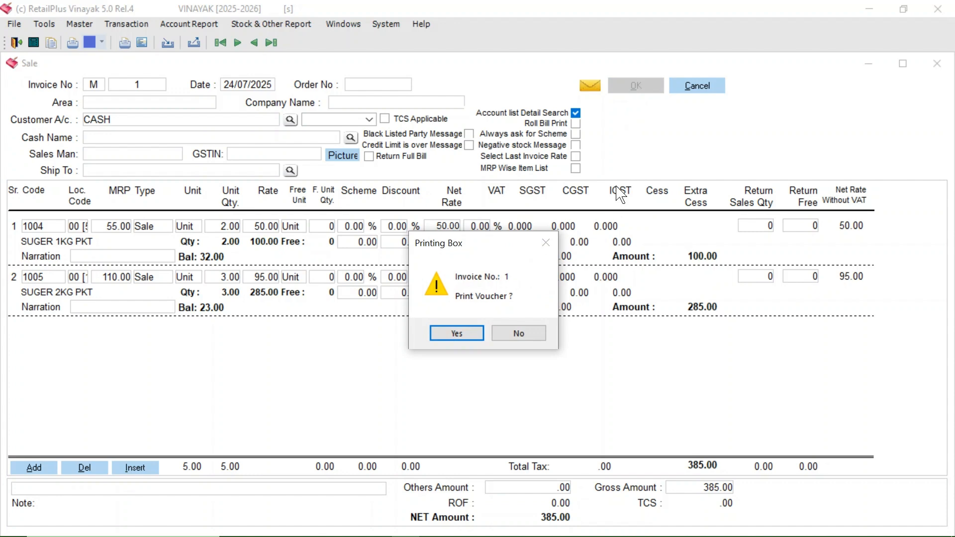
click(539, 333)
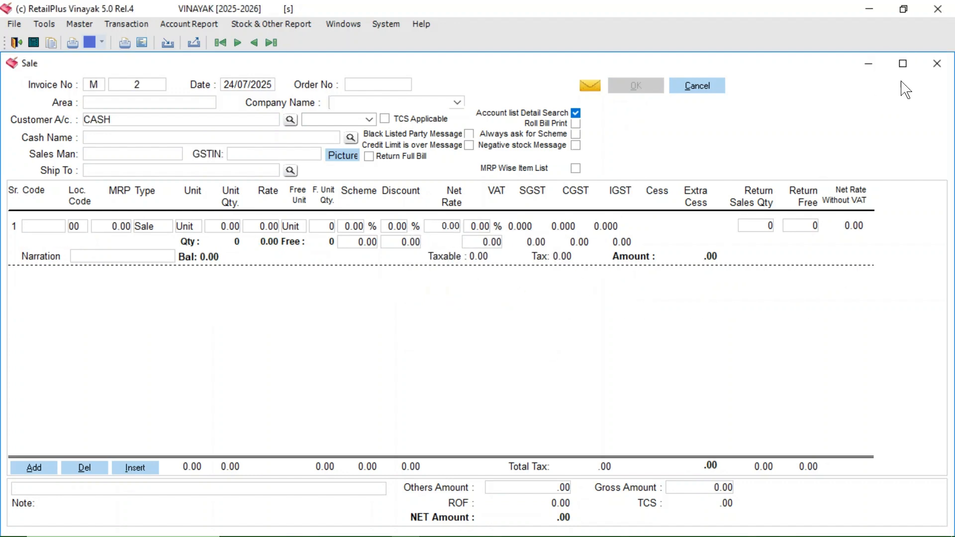
click(936, 63)
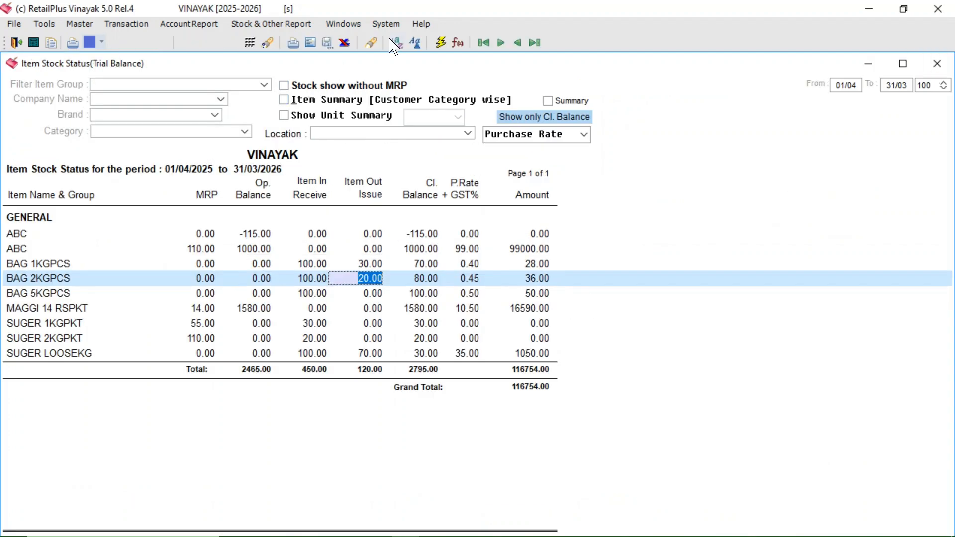
Step: Refresh the item stock status and check the sugar packet rows after the sale
click(441, 44)
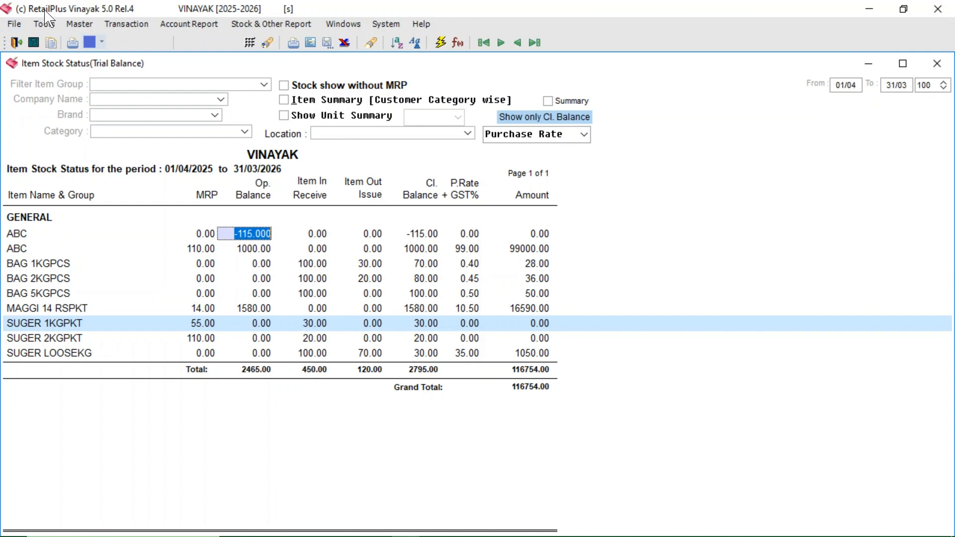
Step: Recalculate the stock balance and accept the stock posting
click(44, 24)
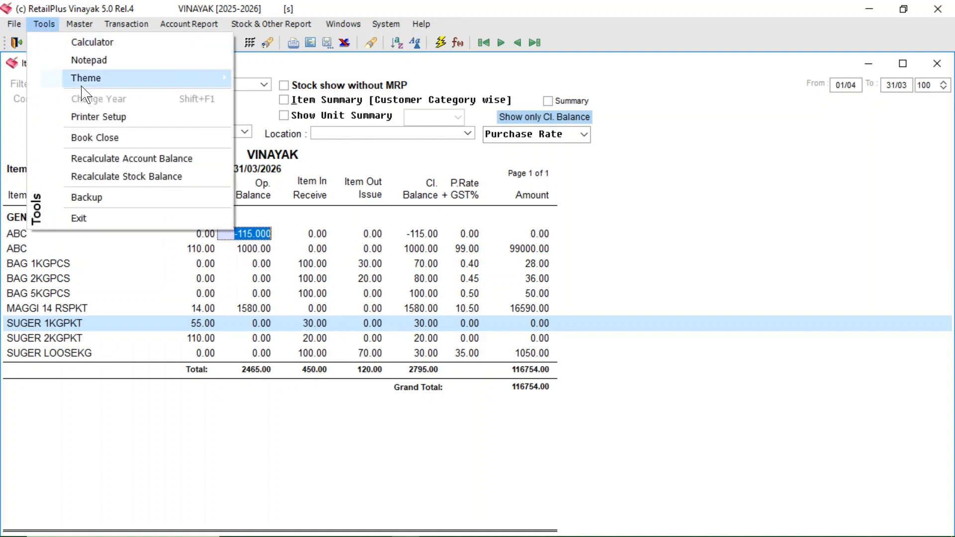
click(131, 177)
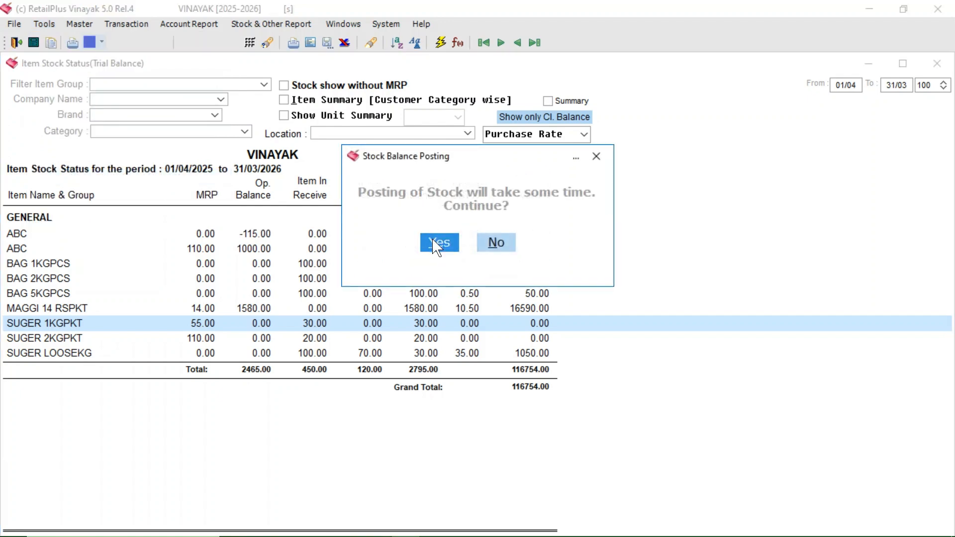
click(438, 242)
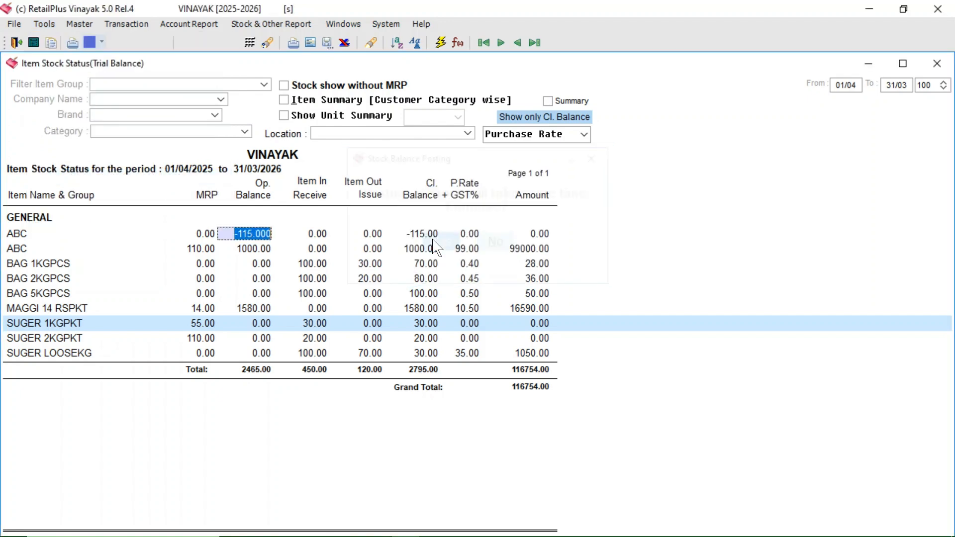
Step: Reload the item stock status report and check the issued quantities and closing balances of SUGER 1KG PKT and SUGER 2KG PKT
click(438, 46)
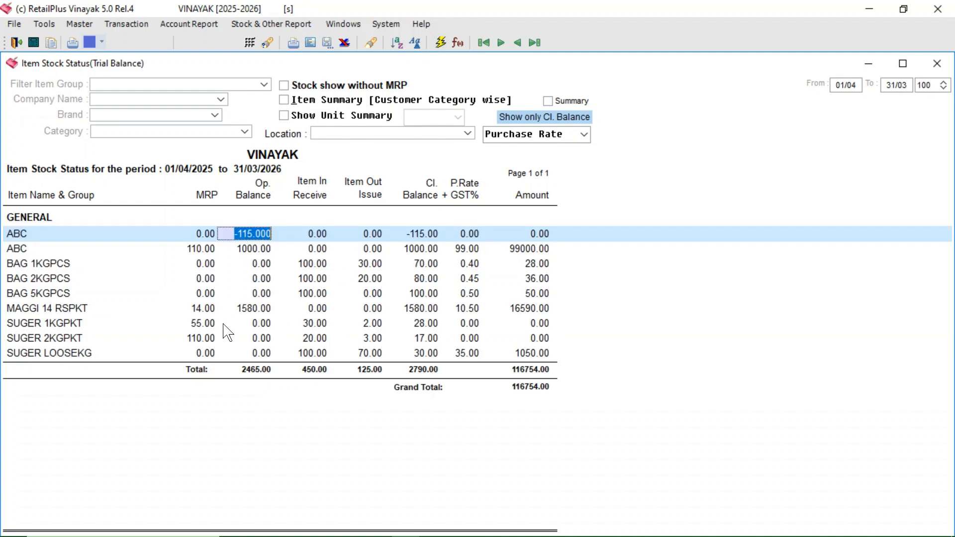
click(164, 324)
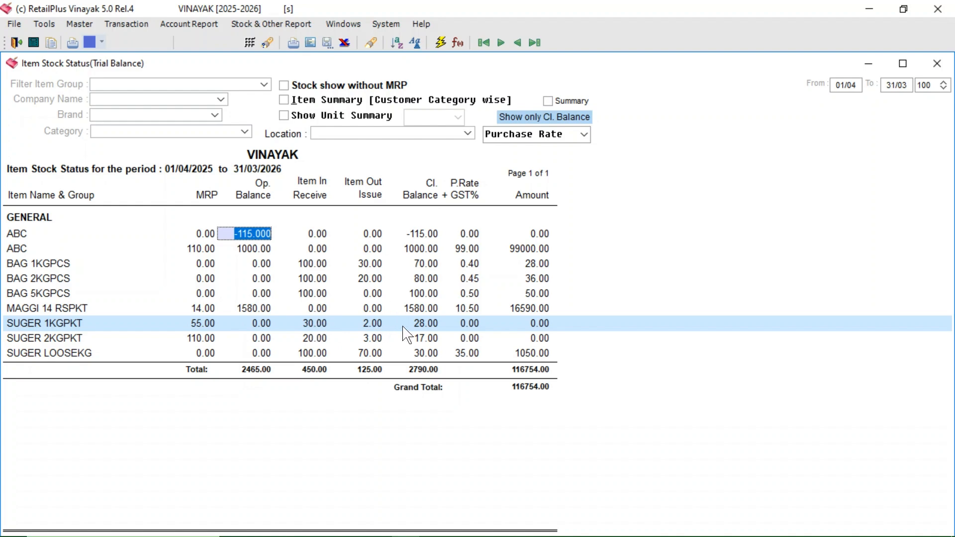
click(120, 342)
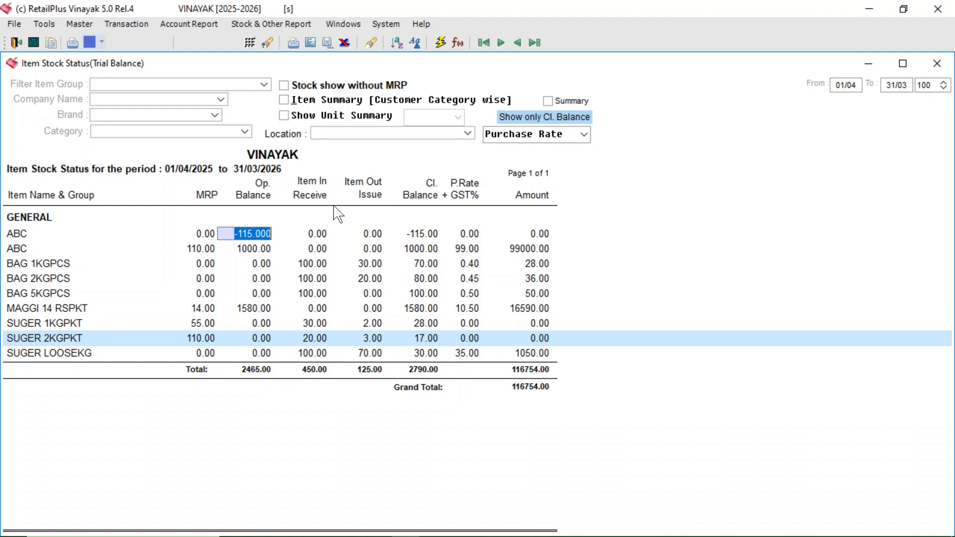